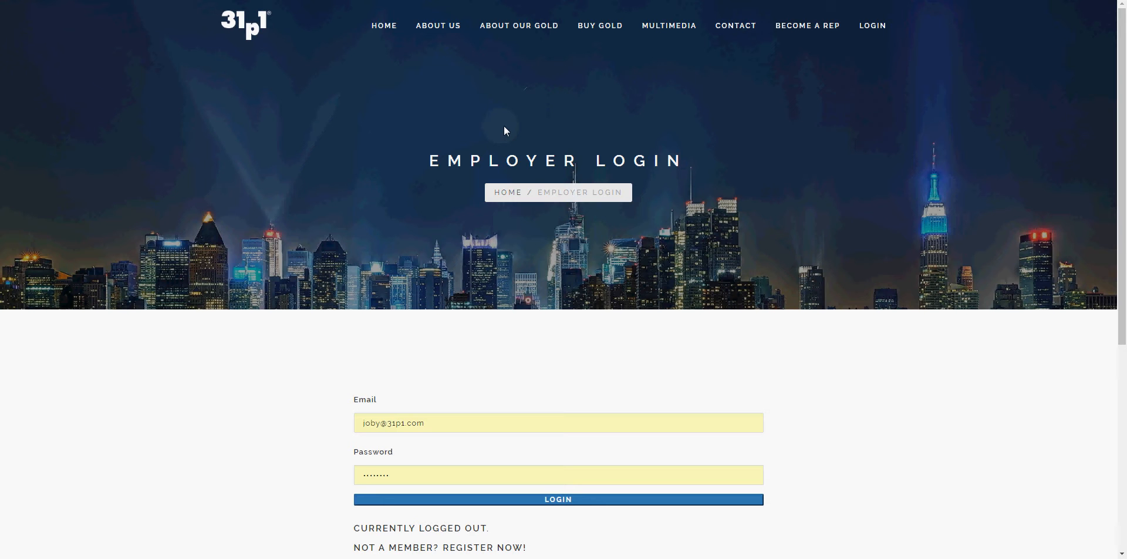
Step: Open the employer login page and log in with the prefilled account credentials
mouse_move(867, 30)
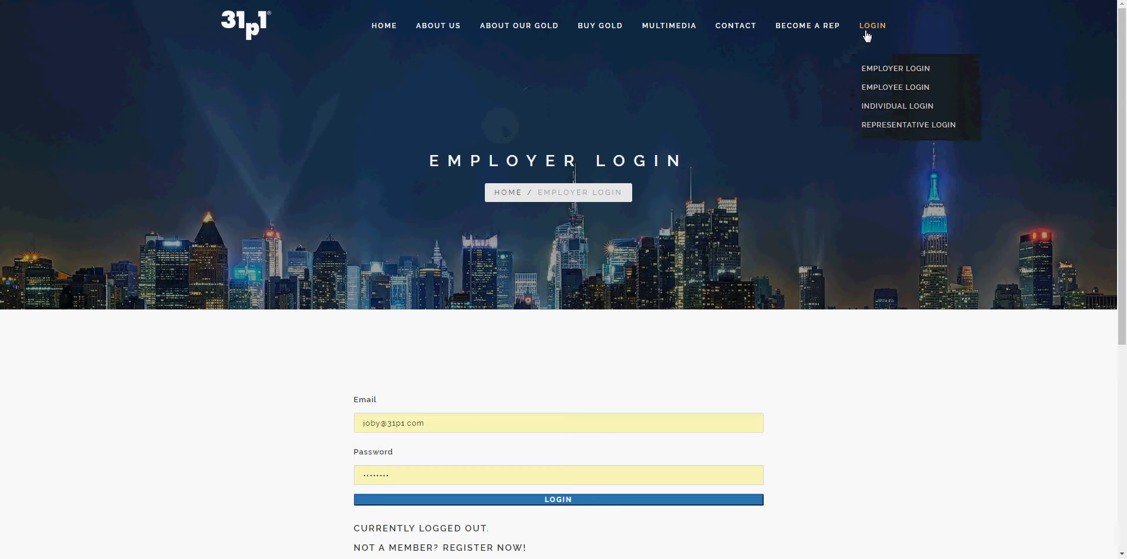
left_click(869, 71)
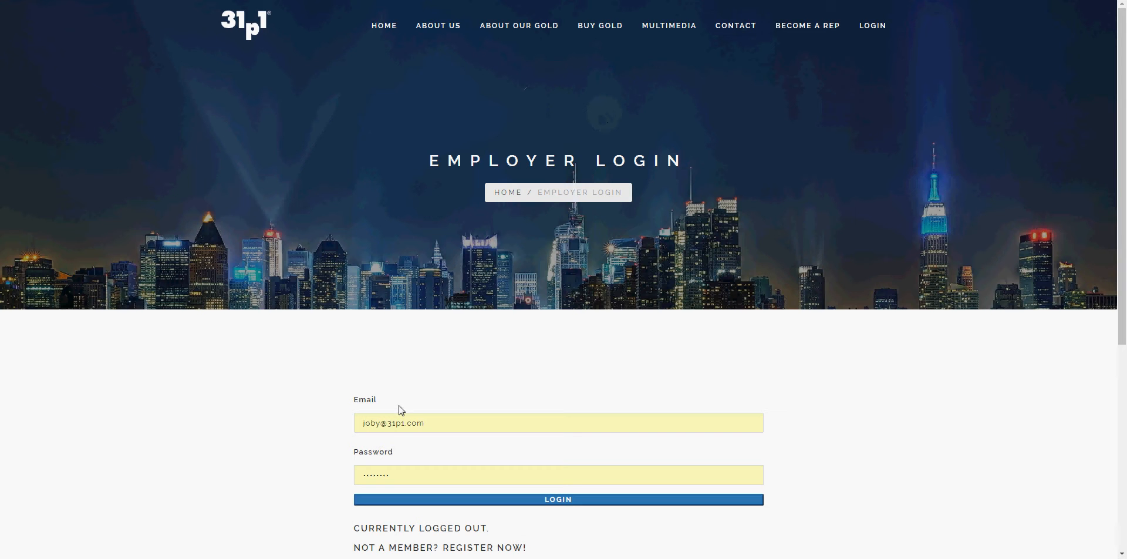
scroll(407, 403, "down", 1)
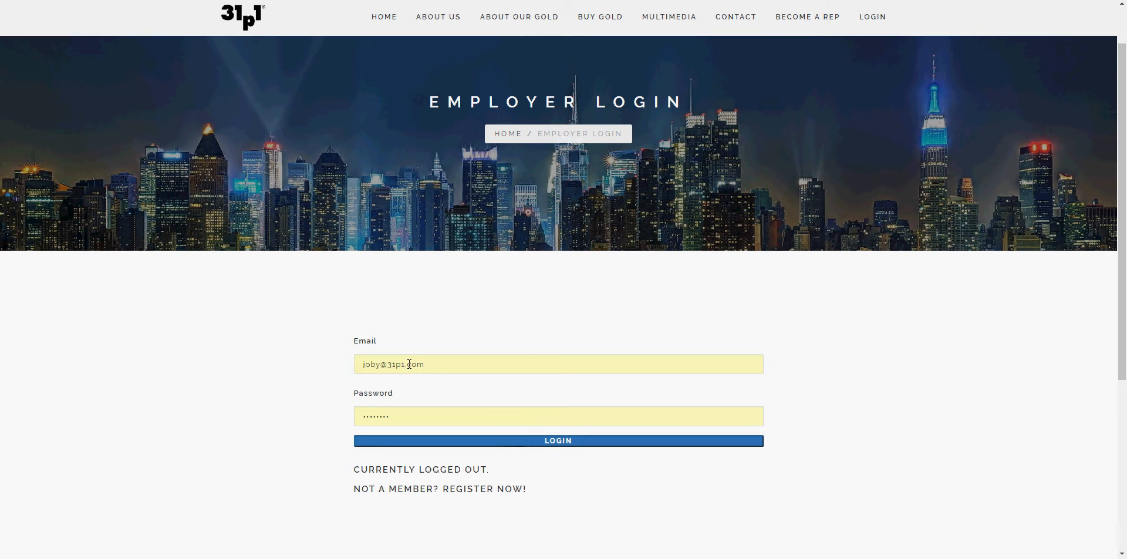
left_click(554, 441)
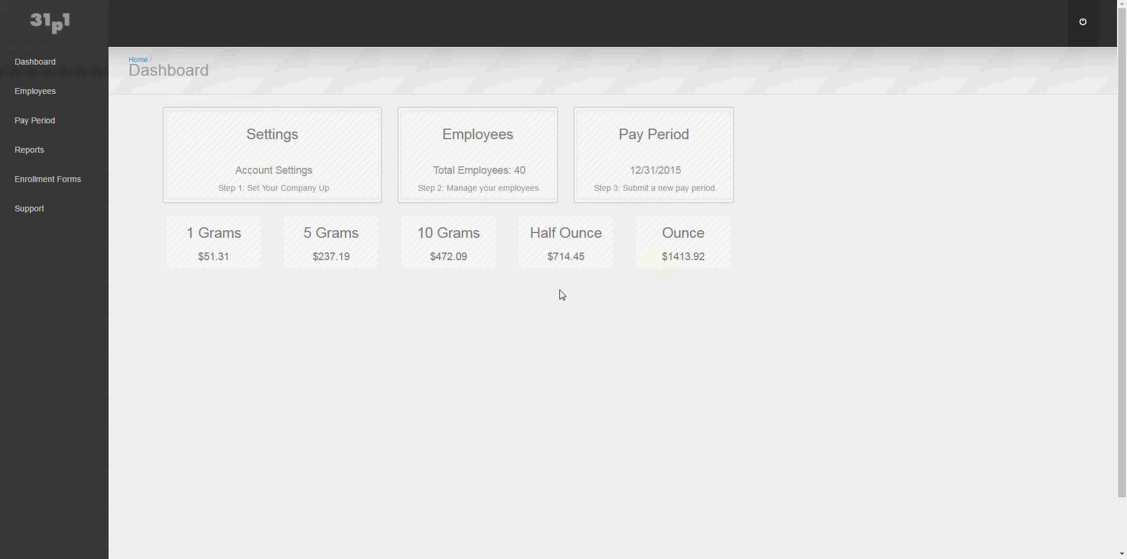
Step: Open the company's account settings and look over the whole profile page
left_click(264, 189)
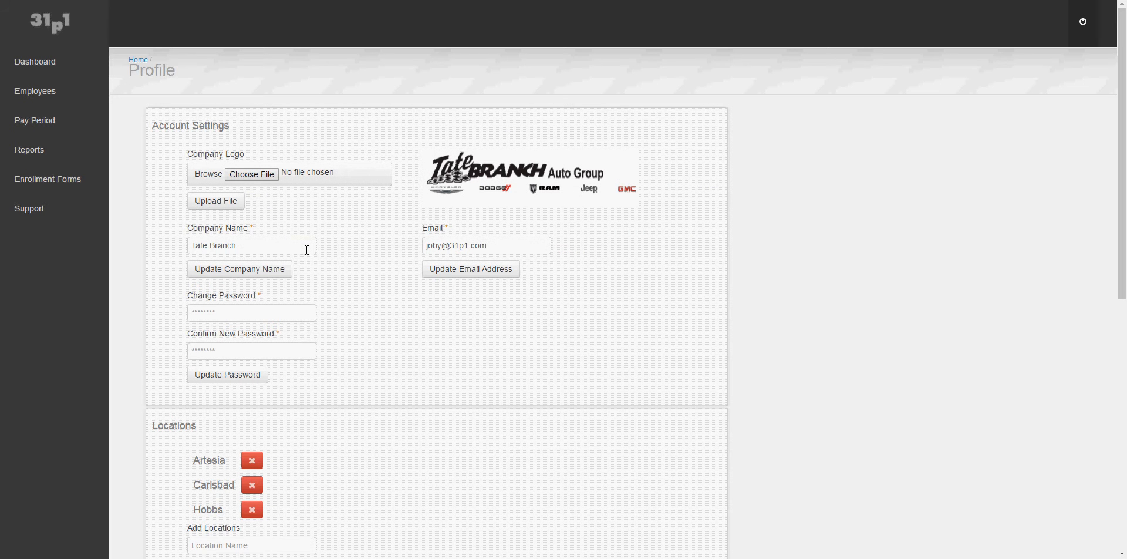
scroll(321, 247, "down", 8)
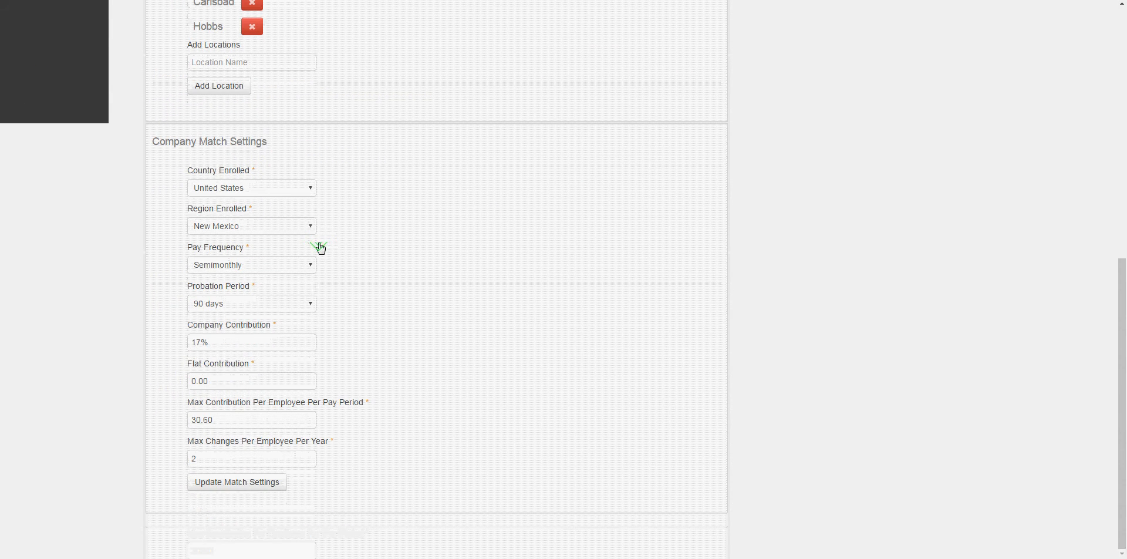
scroll(321, 247, "up", 8)
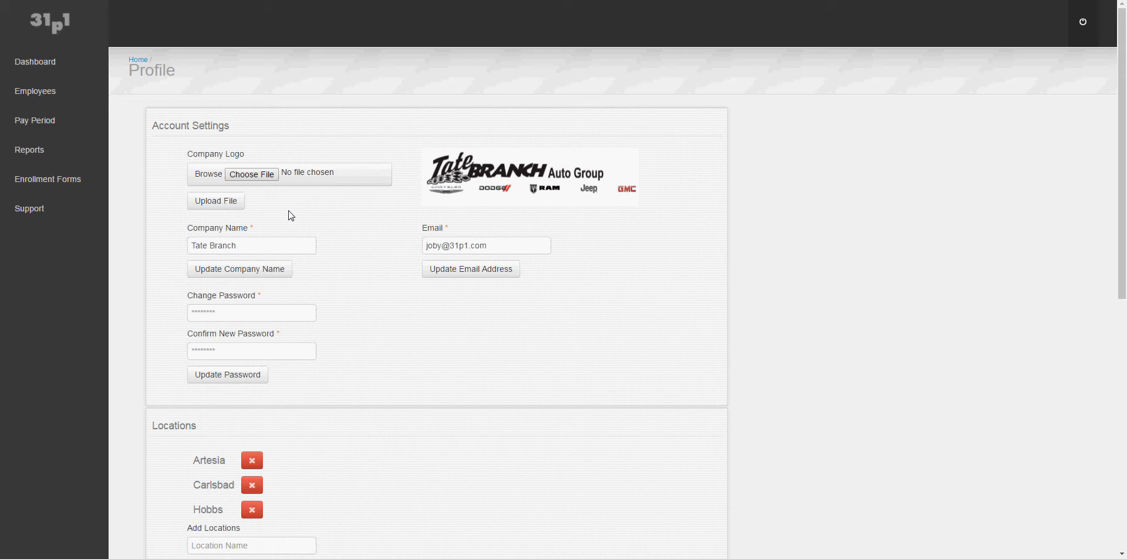
left_click(251, 174)
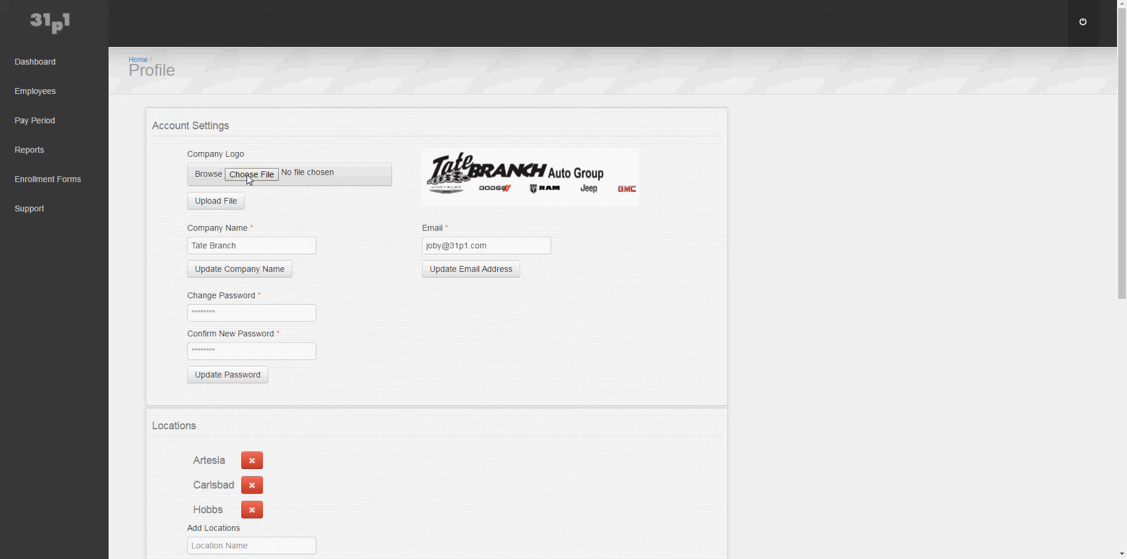
left_click(250, 174)
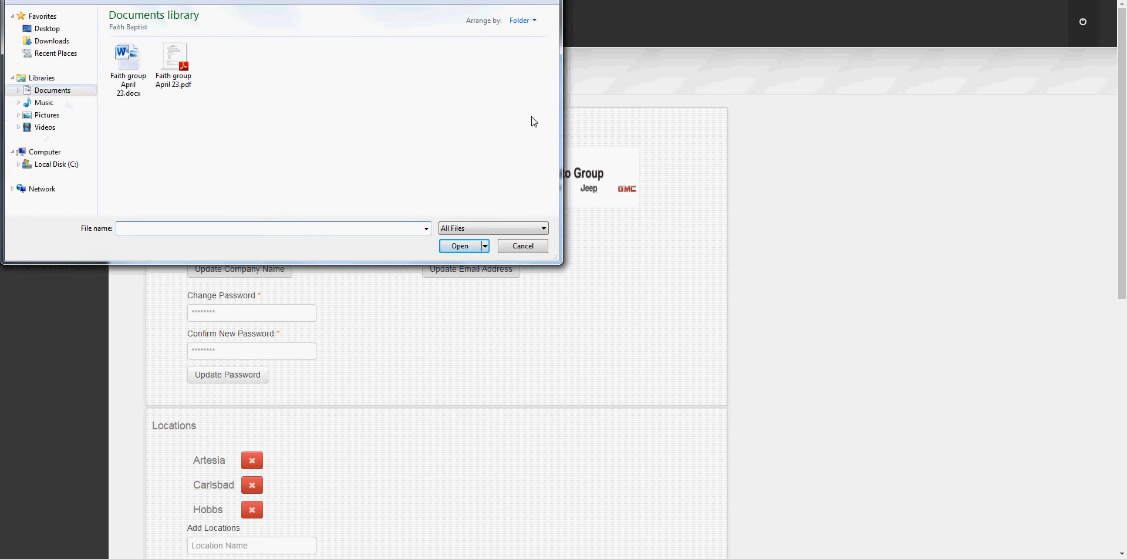
left_click(531, 248)
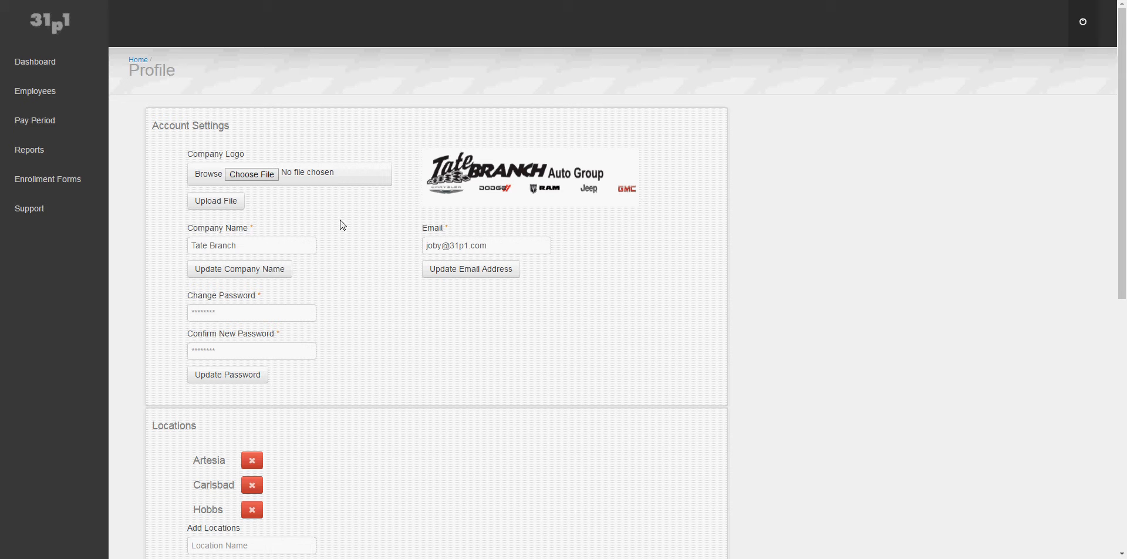
Step: Review the account details, the locations section and the company match settings on the profile page
scroll(343, 225, "down", 1)
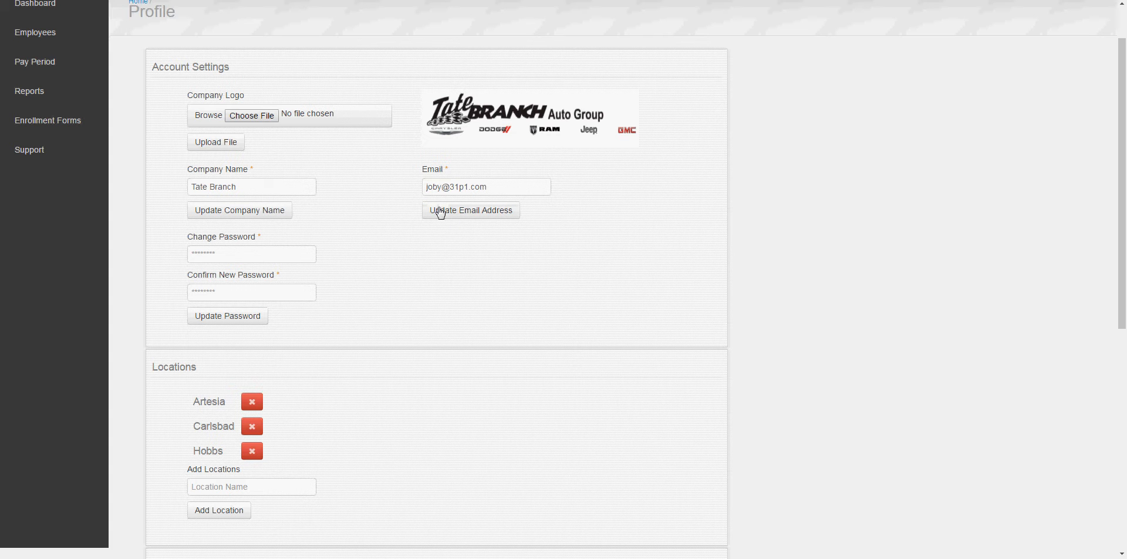
scroll(399, 223, "down", 1)
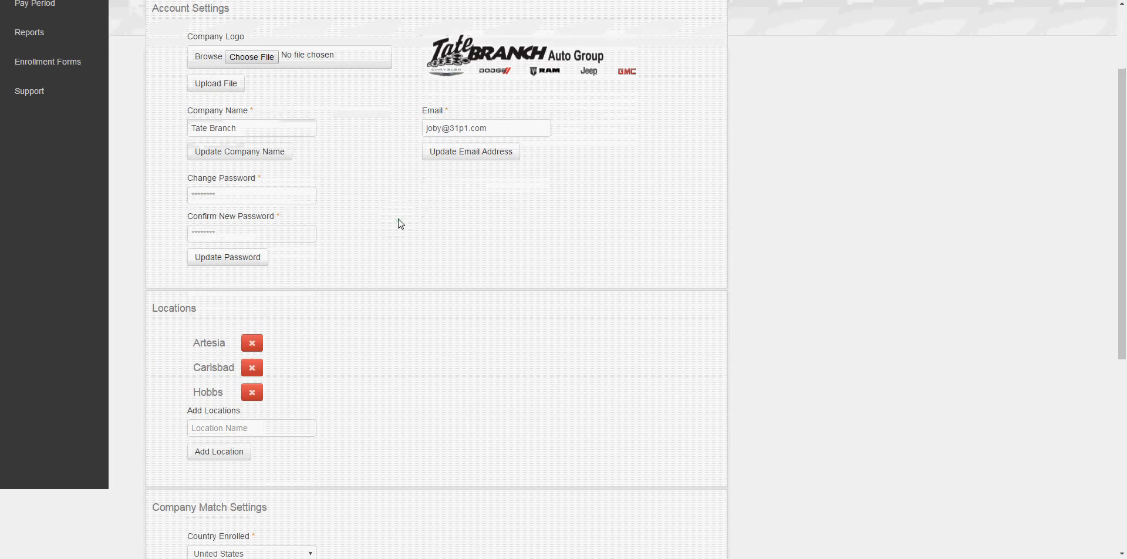
scroll(397, 223, "down", 1)
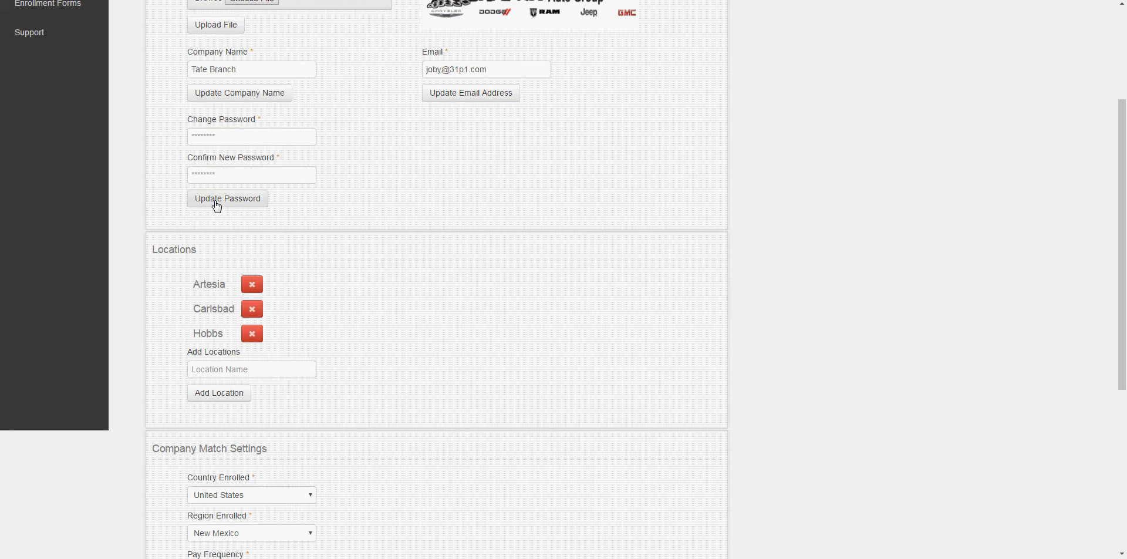
scroll(370, 223, "down", 2)
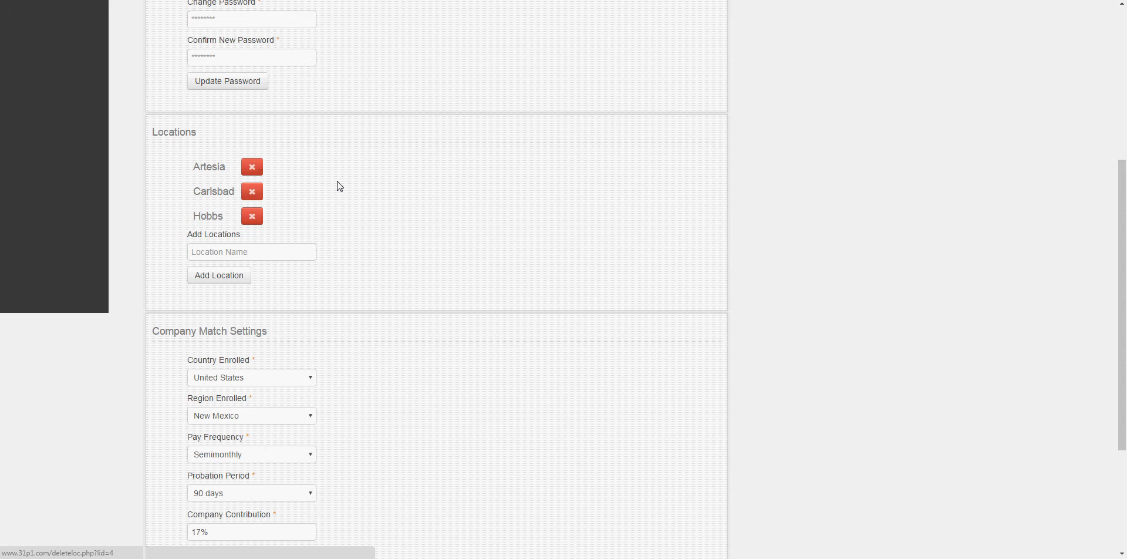
scroll(339, 186, "down", 3)
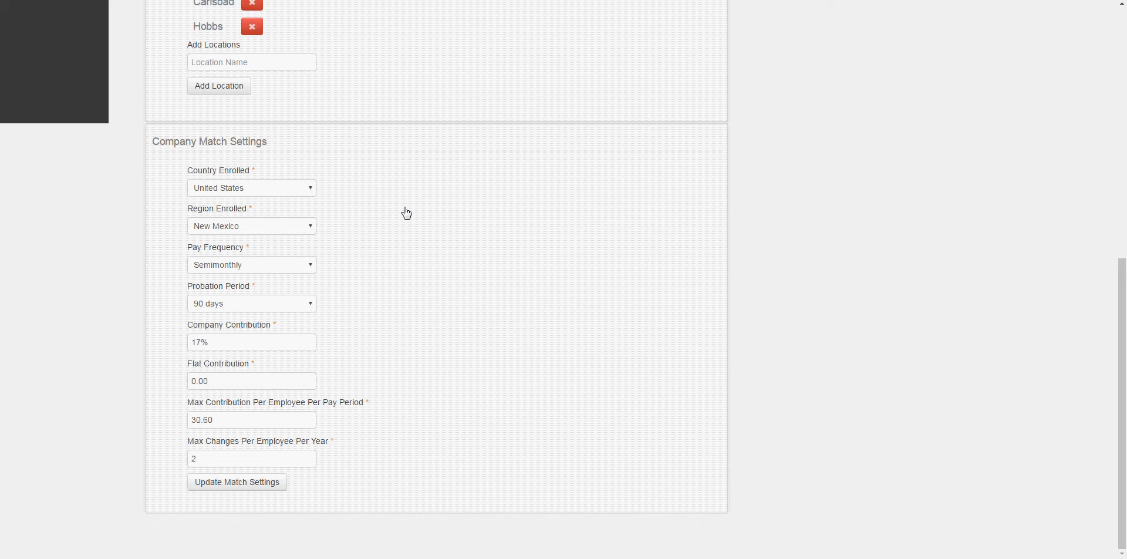
Step: Examine the available country, pay frequency and probation period options in the company match settings without changing them
left_click(312, 194)
left_click(312, 191)
left_click(309, 266)
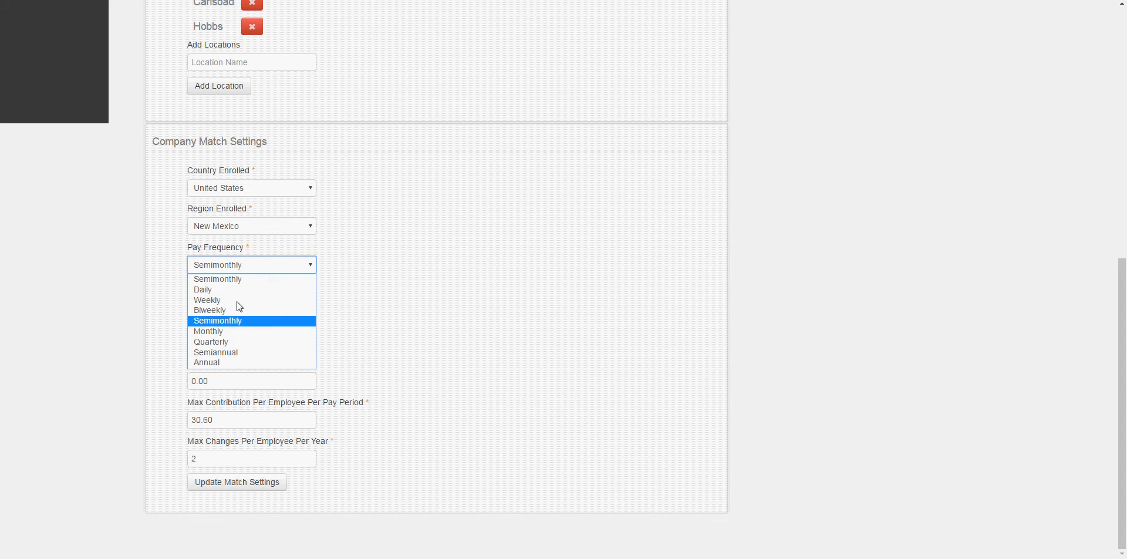
left_click(411, 269)
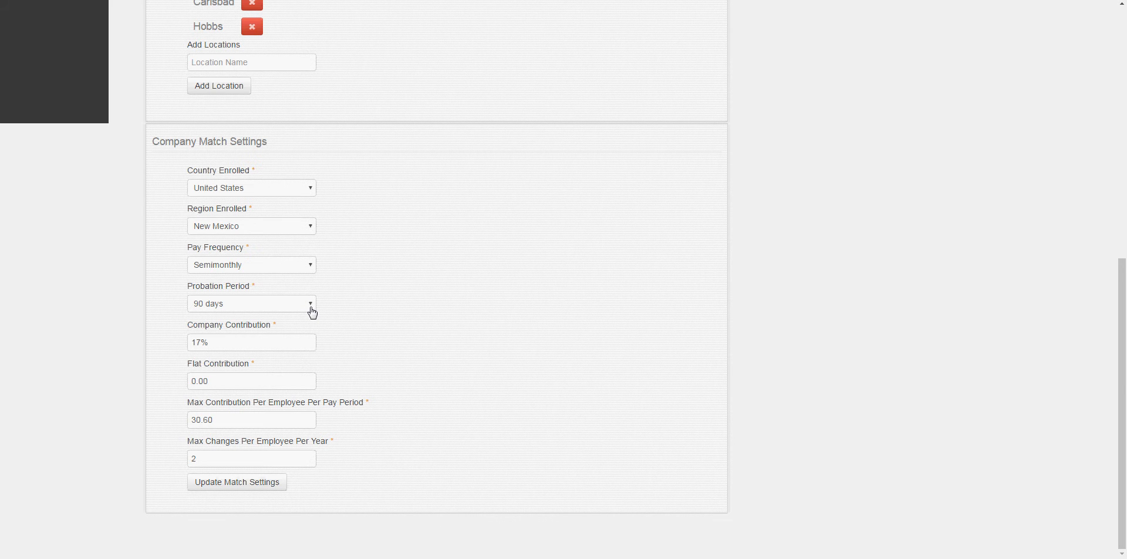
scroll(312, 312, "up", 1)
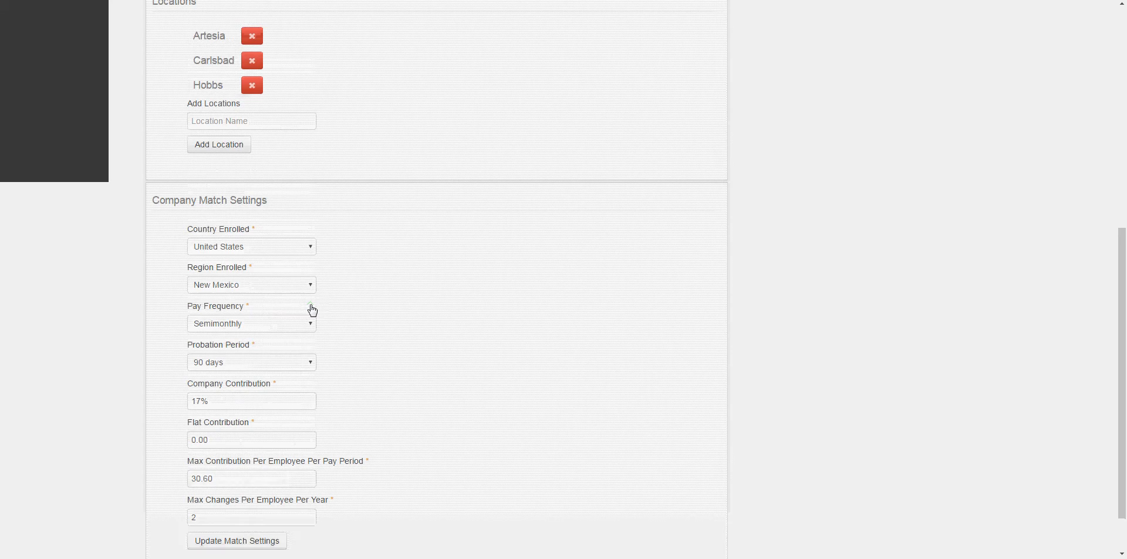
left_click(314, 367)
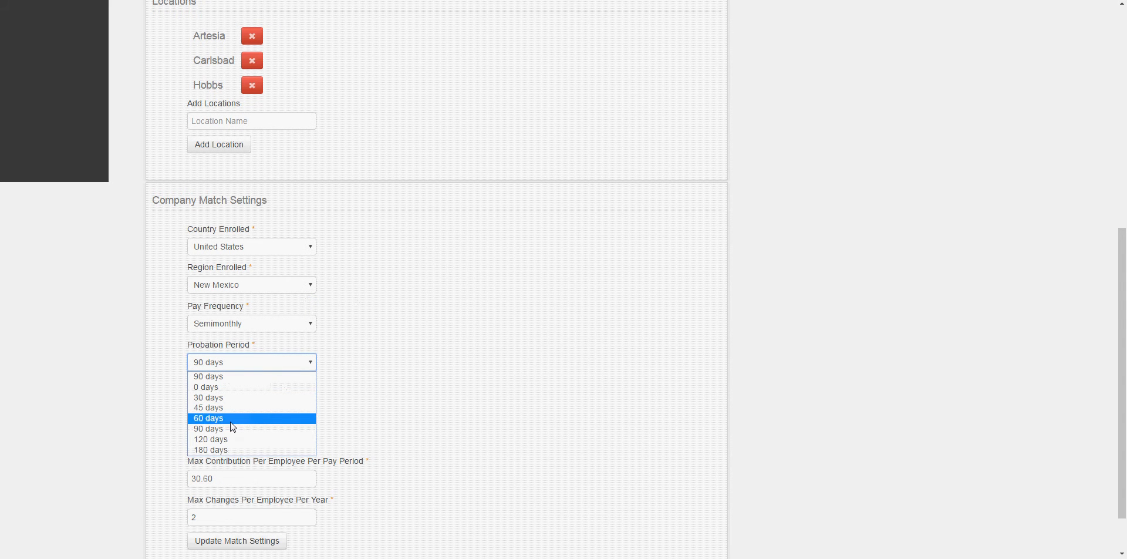
left_click(390, 391)
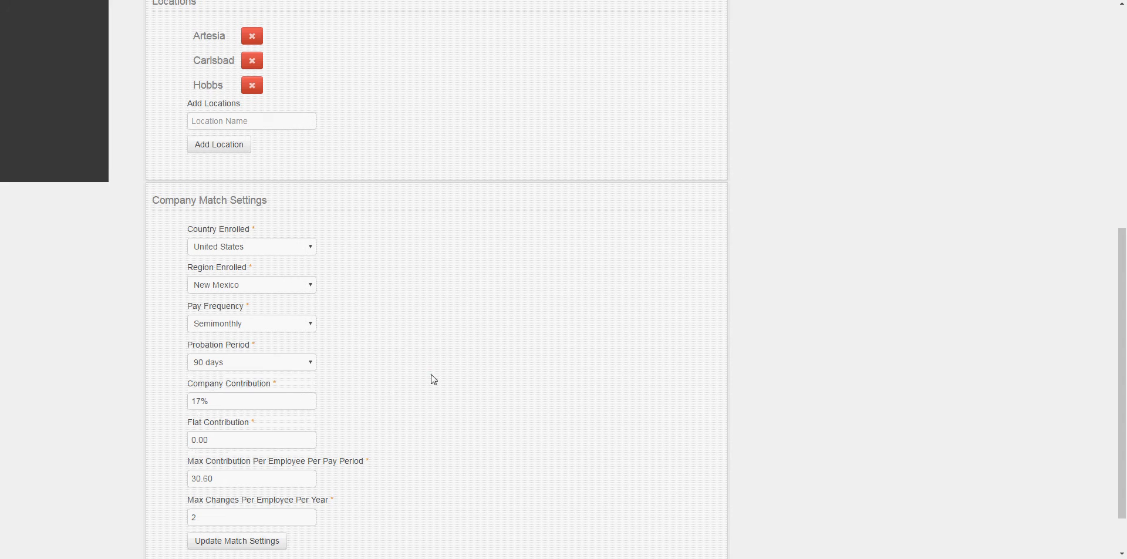
scroll(433, 379, "down", 1)
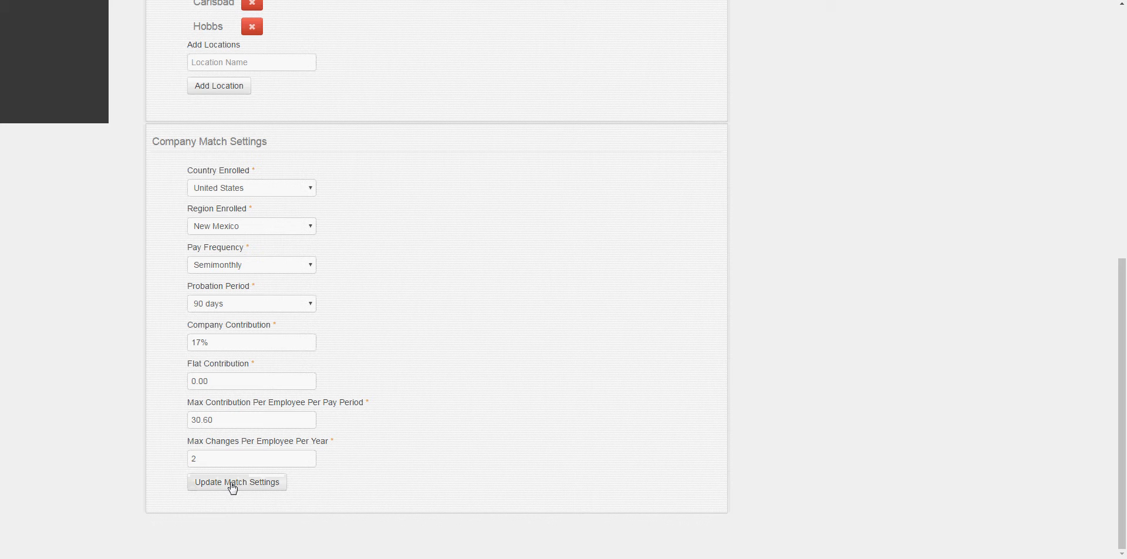
Step: Return to the dashboard and open the employee management page
scroll(233, 486, "up", 5)
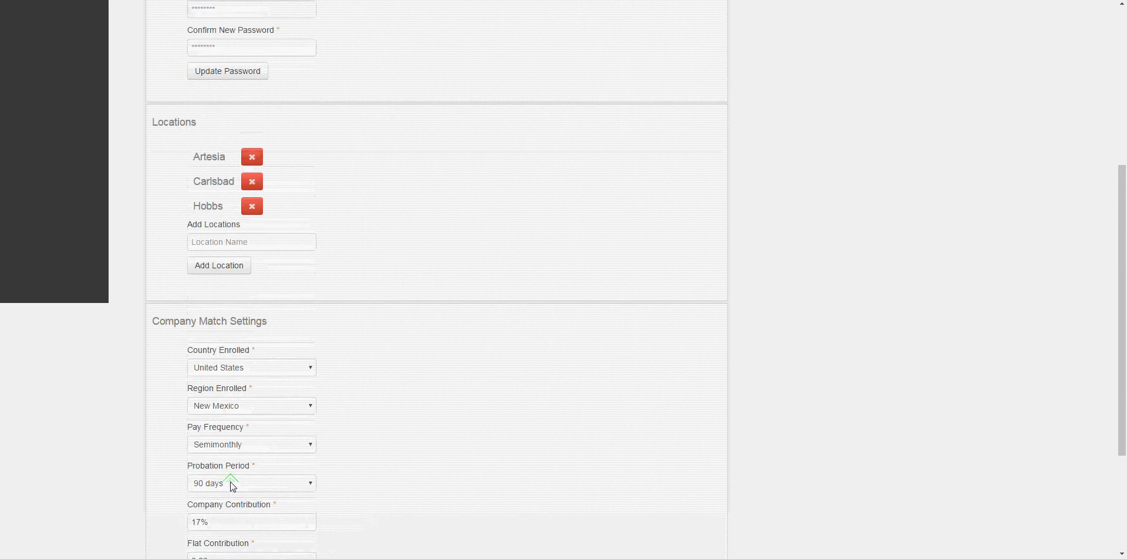
scroll(233, 486, "up", 4)
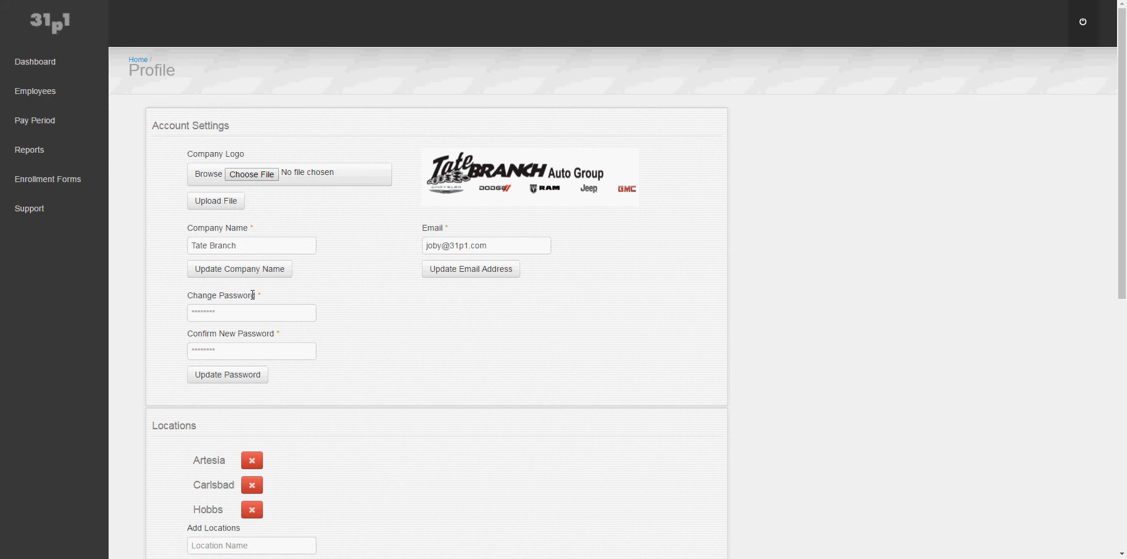
left_click(34, 67)
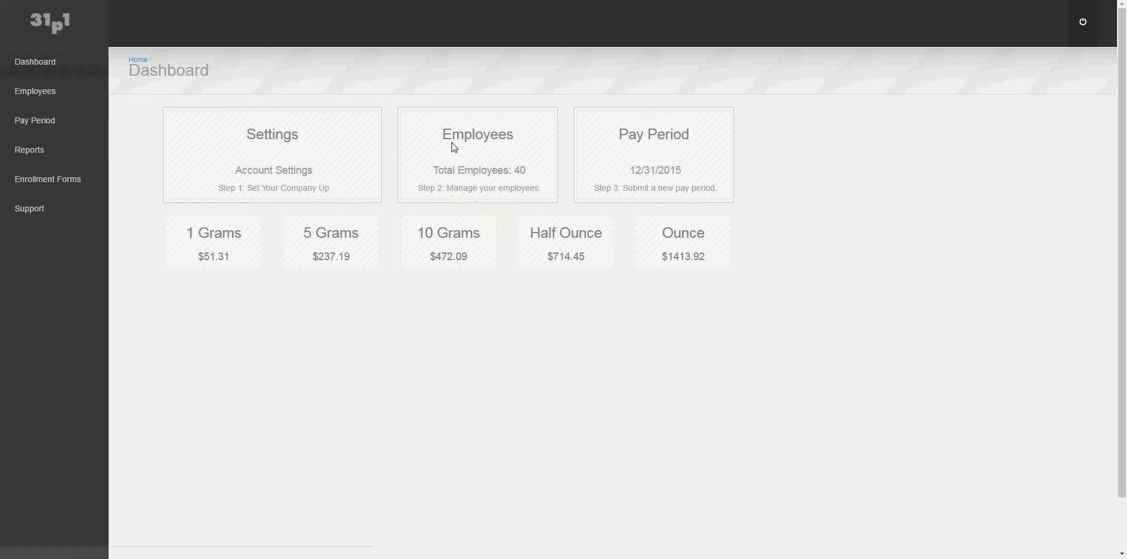
left_click(466, 189)
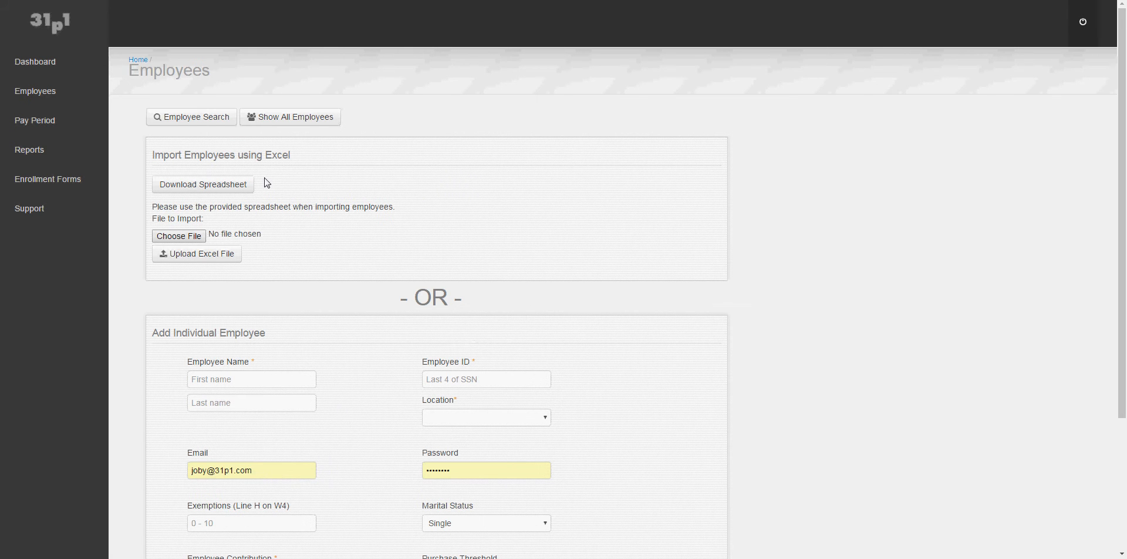
Step: Download the provided spreadsheet for importing employees and open the downloaded file
left_click(229, 187)
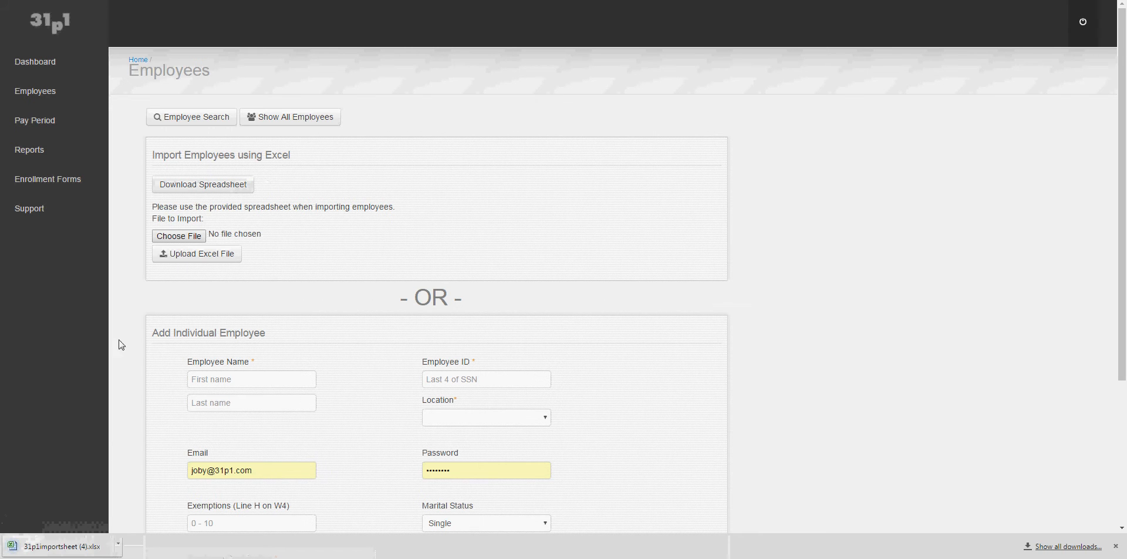
left_click(35, 546)
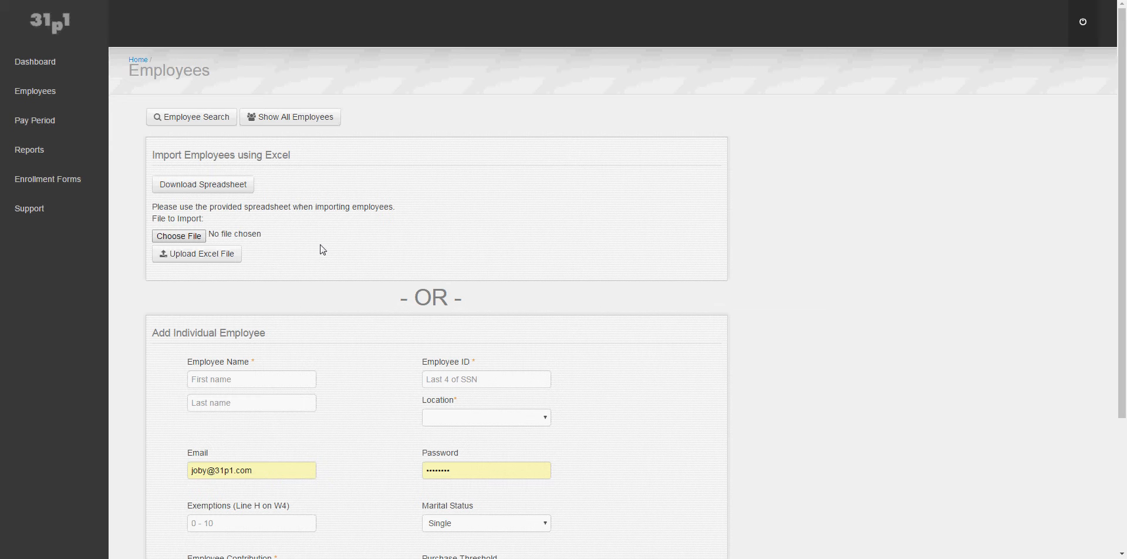
Step: Examine the form for adding an individual employee, including the available purchase threshold options
scroll(323, 250, "down", 3)
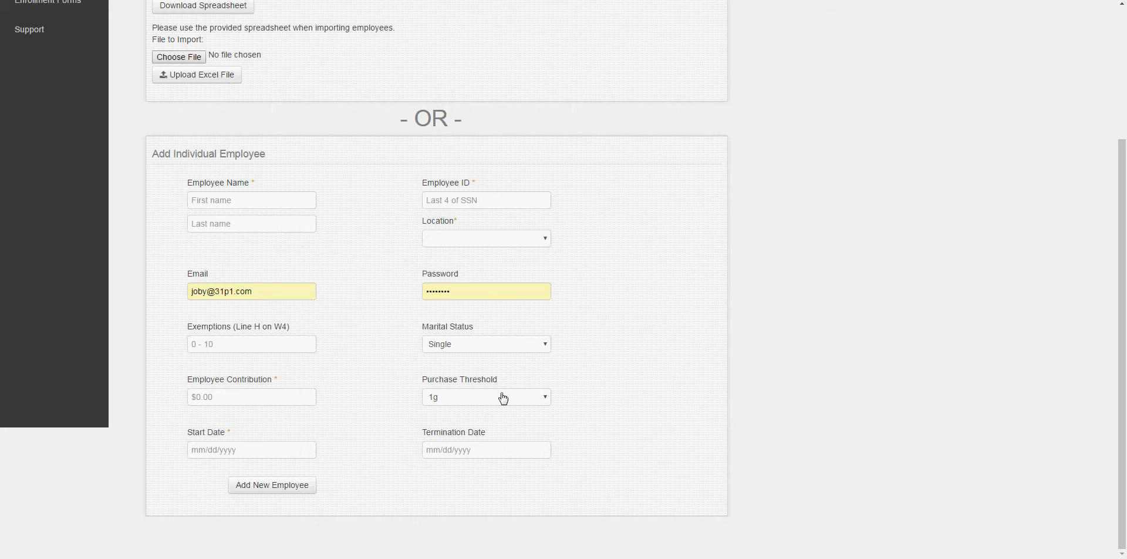
left_click(542, 401)
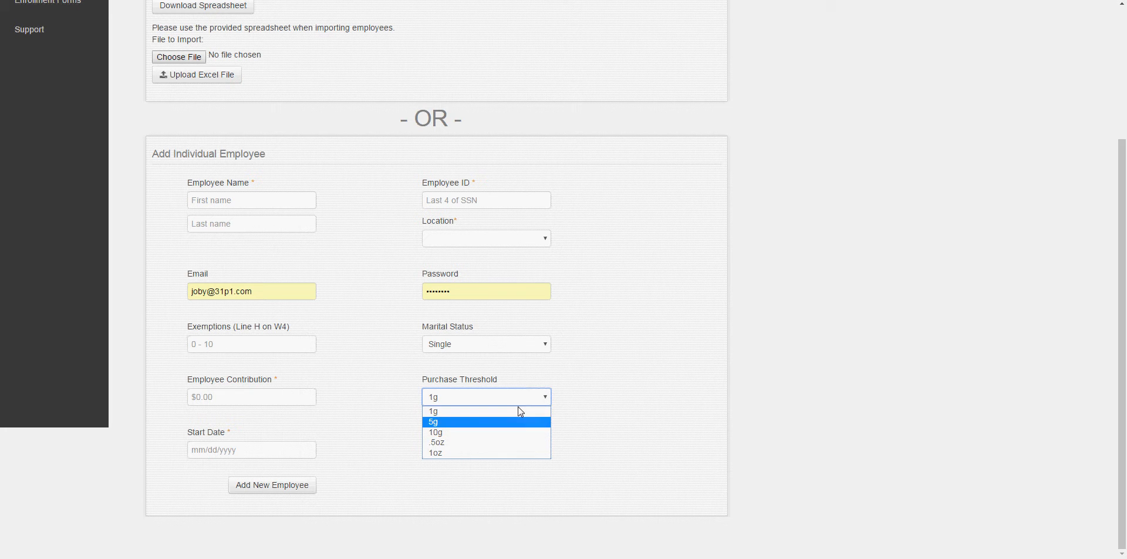
left_click(624, 360)
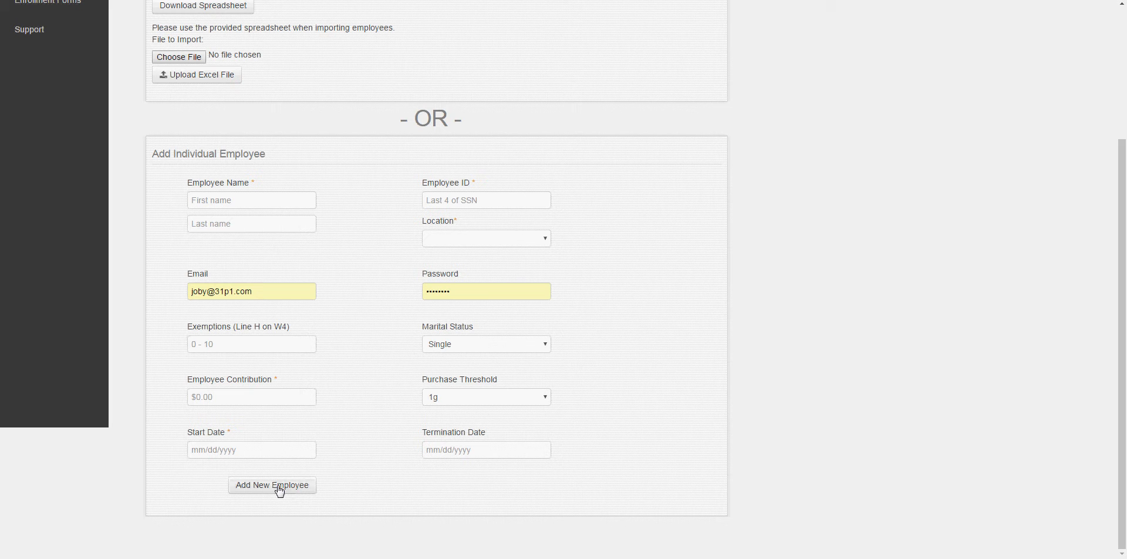
scroll(314, 426, "up", 3)
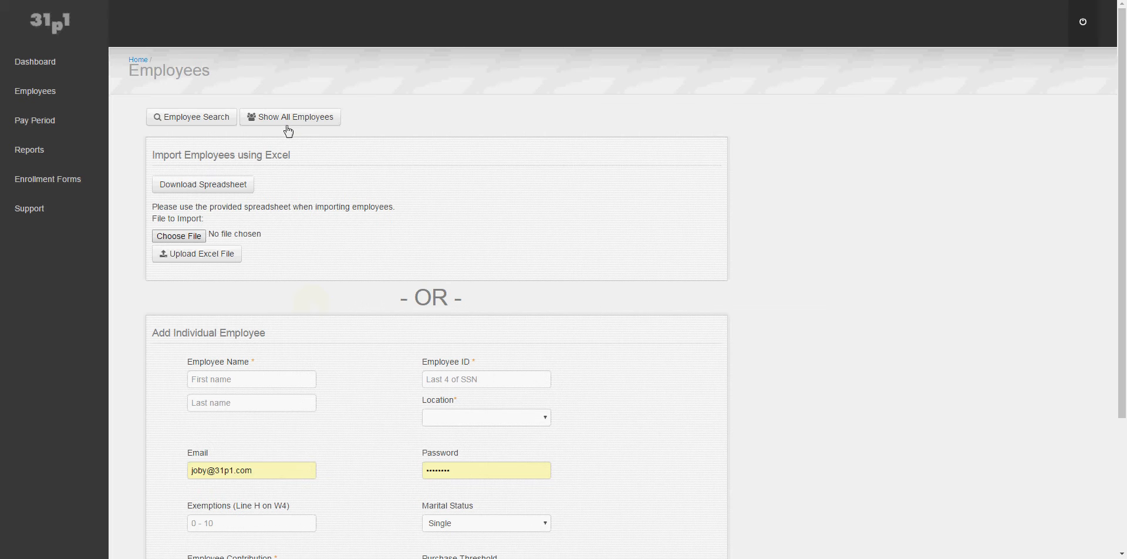
Step: Show the list of all employees by way of the employee search, and open the first listed employee's record for editing
left_click(210, 122)
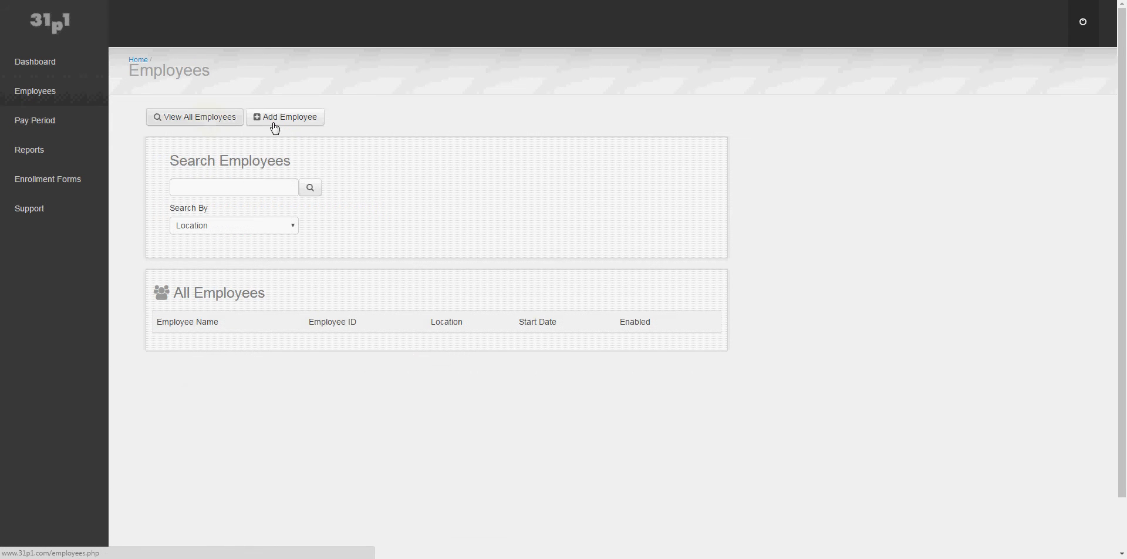
left_click(205, 119)
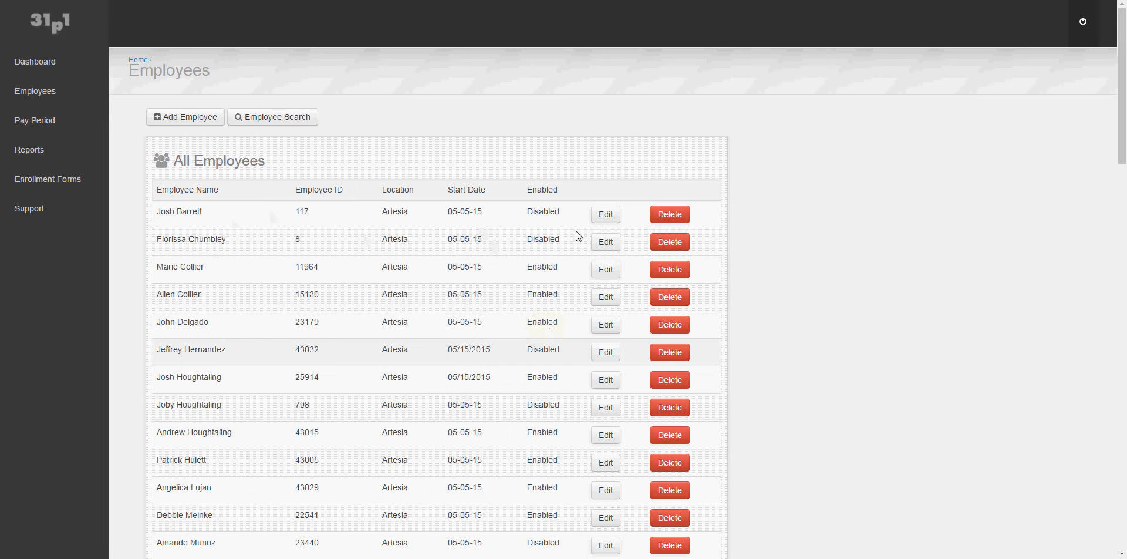
scroll(270, 261, "down", 3)
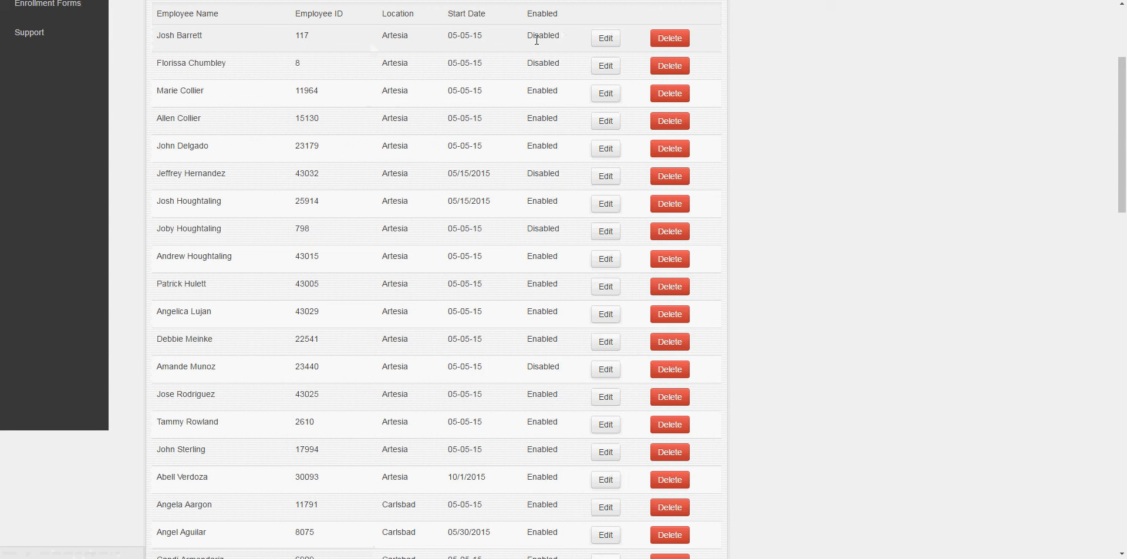
left_click(604, 39)
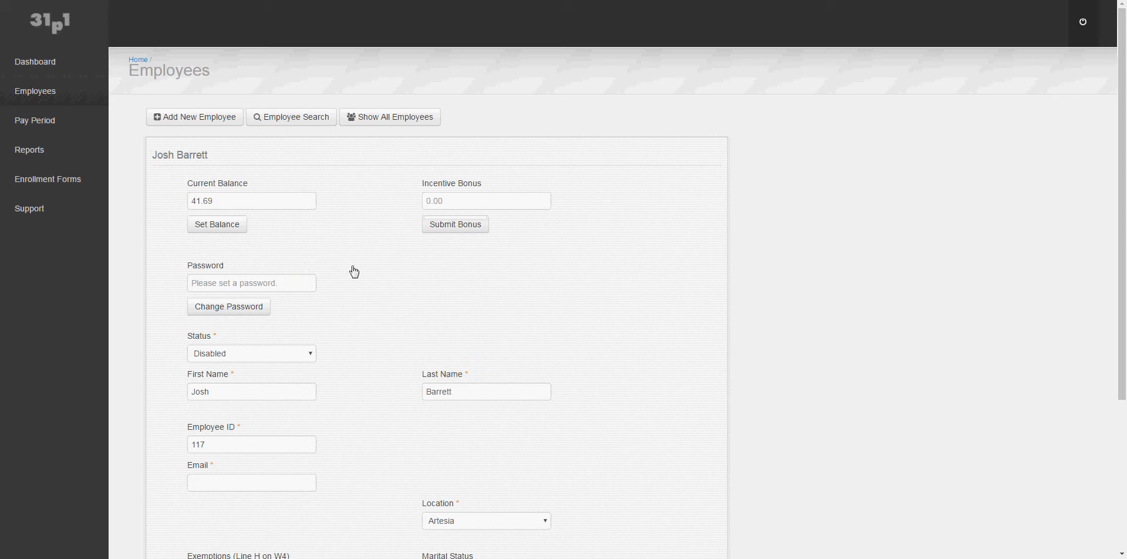
Step: Examine the fields of the open employee record, from balance and bonus down to the termination date, including the available status options
scroll(352, 269, "down", 2)
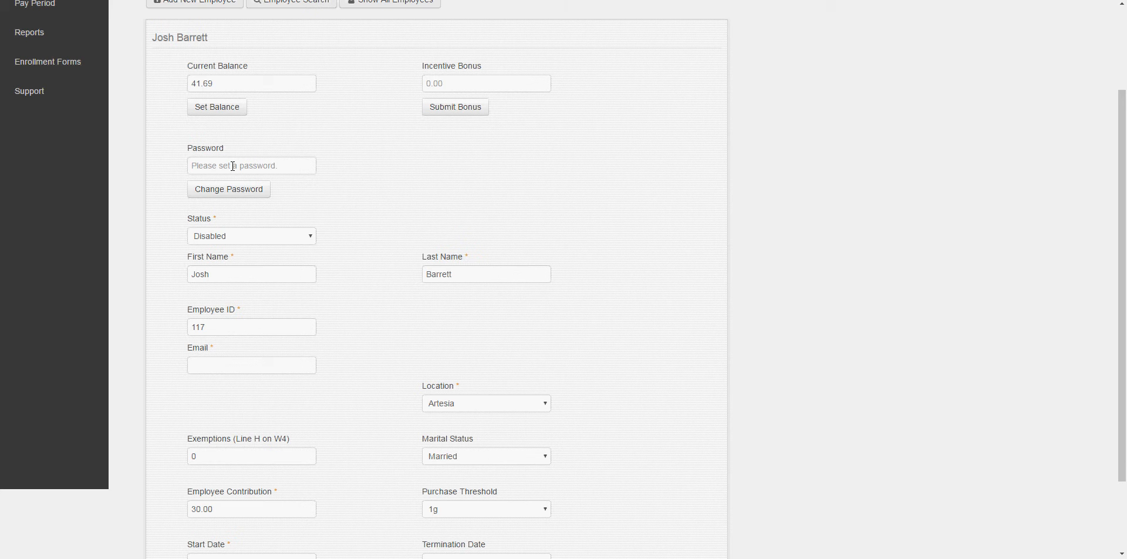
scroll(248, 154, "up", 2)
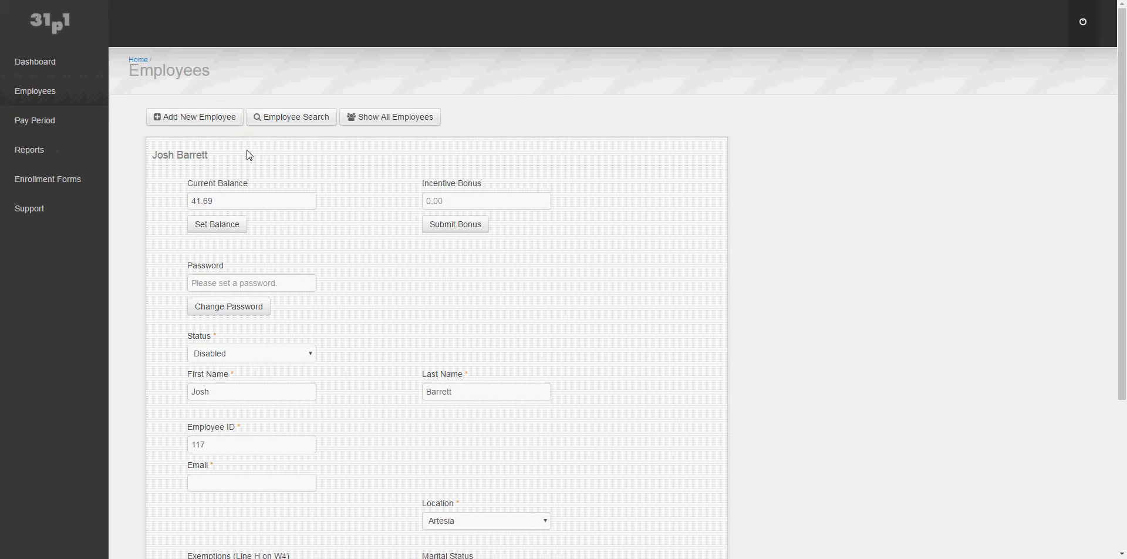
scroll(248, 155, "down", 2)
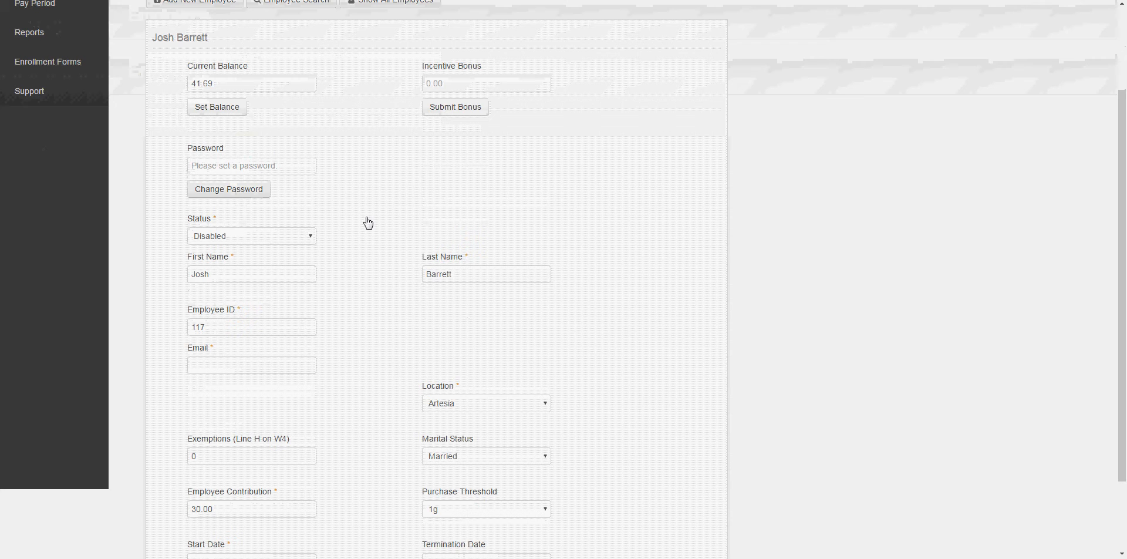
scroll(367, 222, "down", 1)
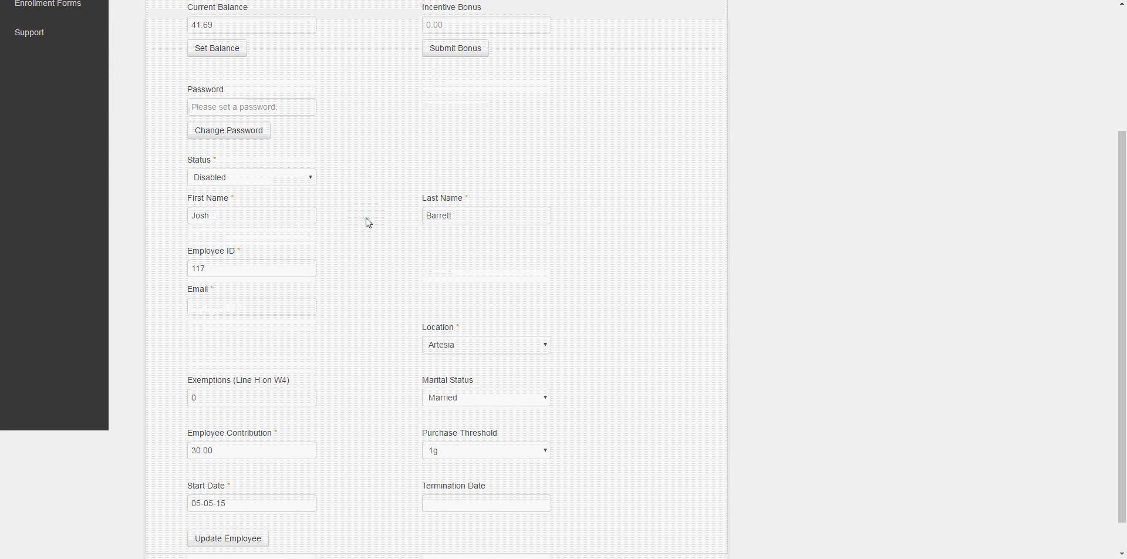
left_click(311, 179)
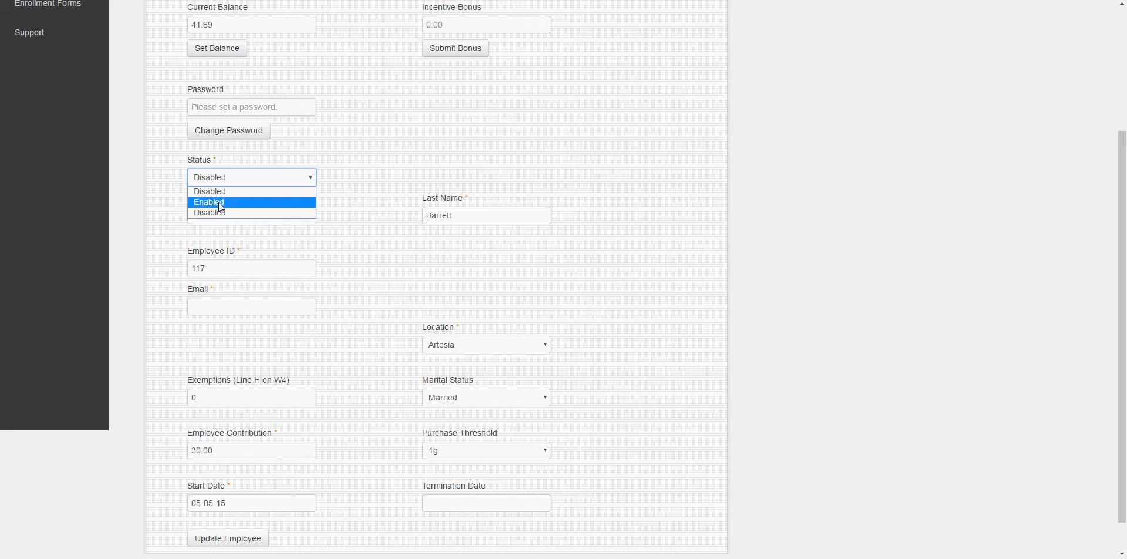
left_click(334, 175)
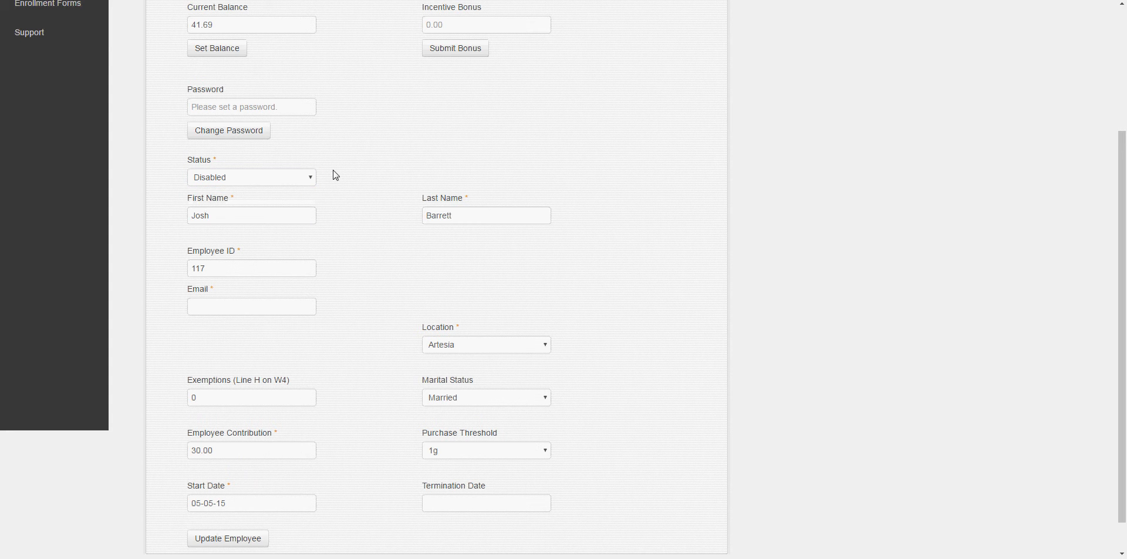
scroll(335, 176, "down", 1)
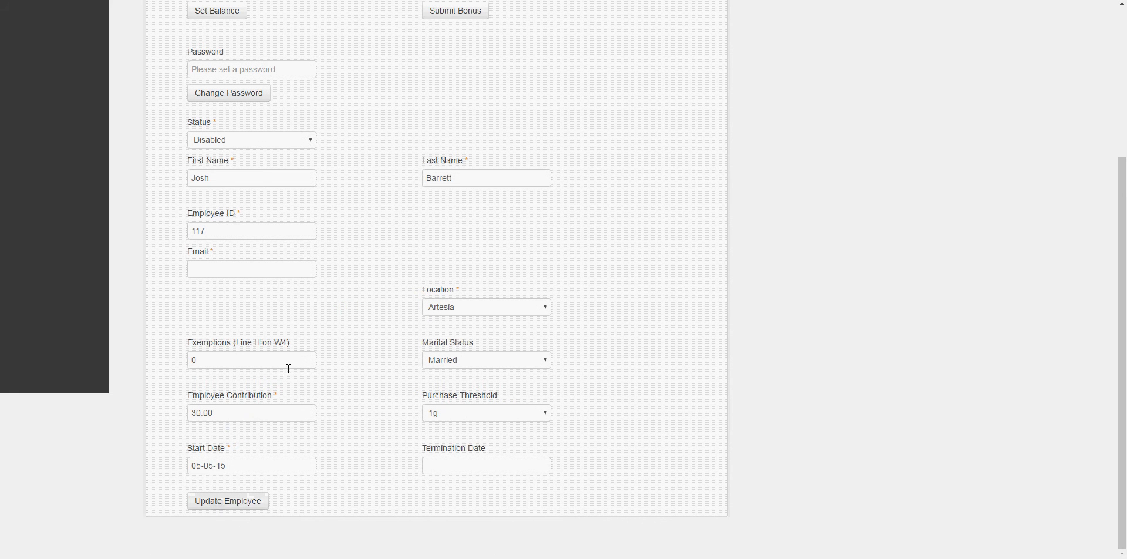
scroll(300, 314, "up", 4)
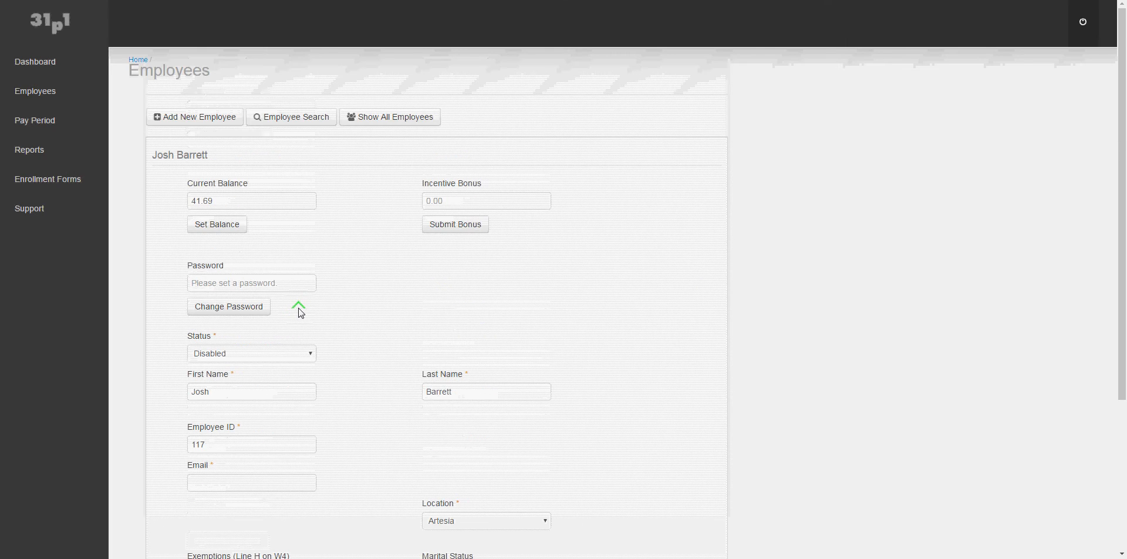
scroll(301, 313, "down", 4)
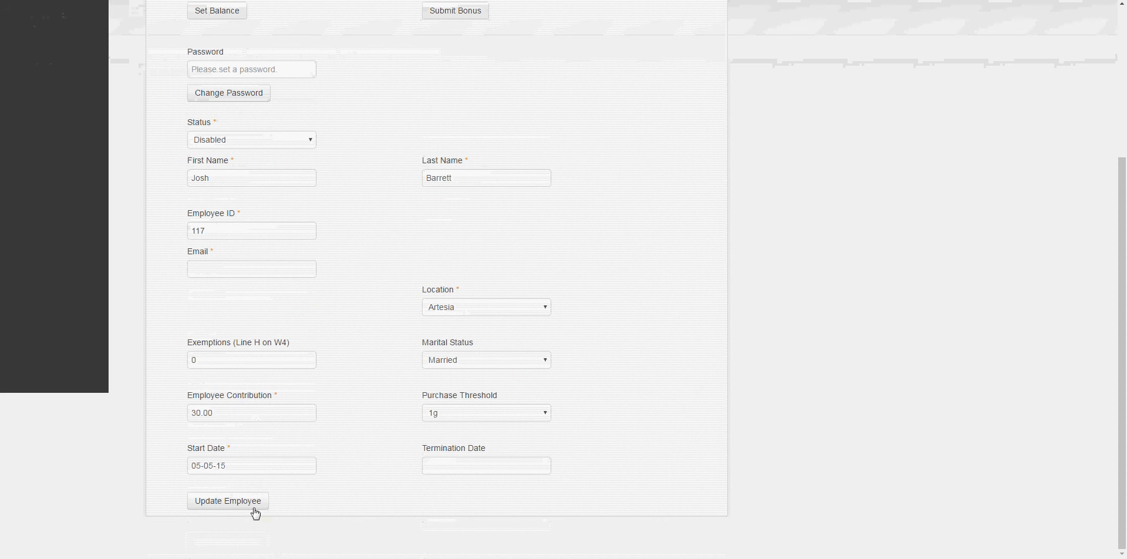
scroll(347, 275, "up", 4)
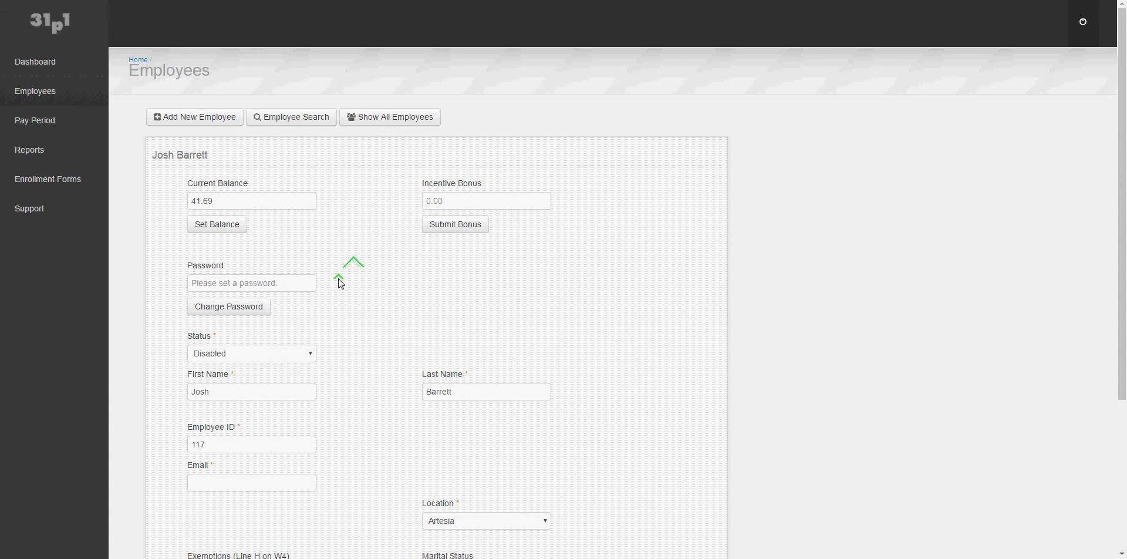
Step: Return to the employee management page and review its spreadsheet import and individual employee entry sections
left_click(44, 94)
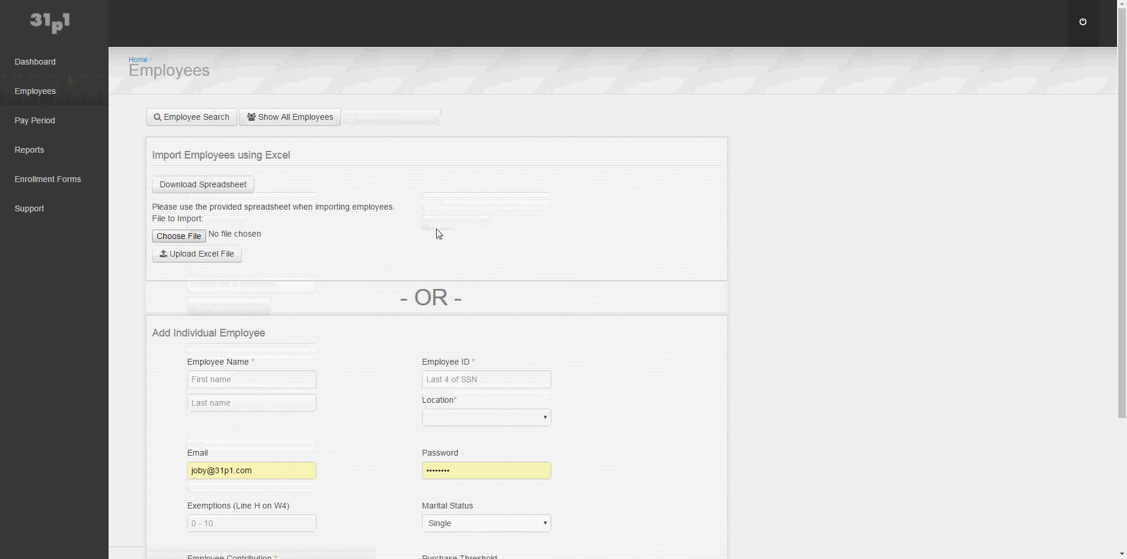
scroll(335, 253, "down", 3)
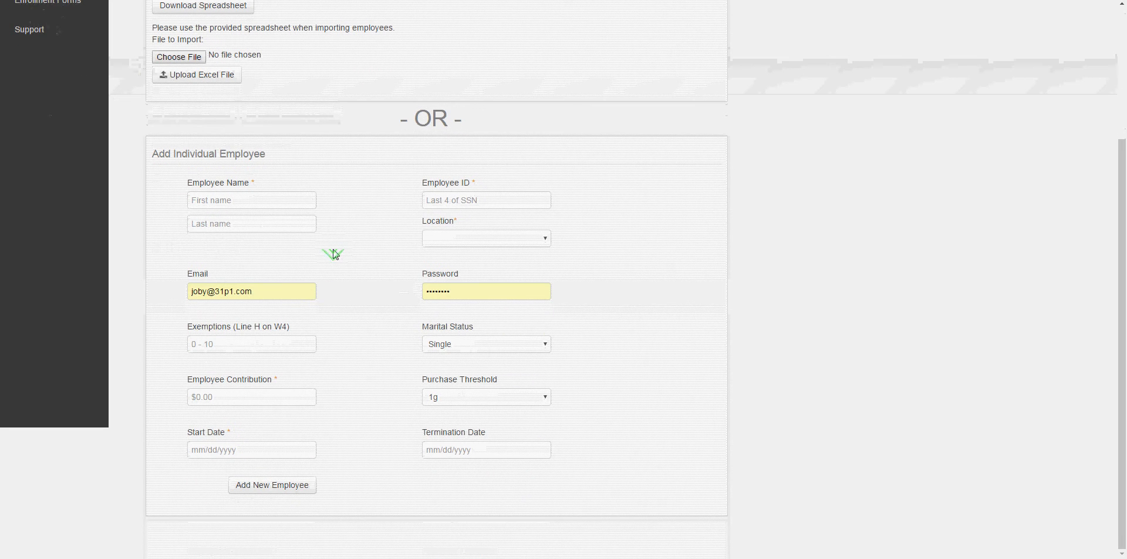
scroll(334, 253, "up", 3)
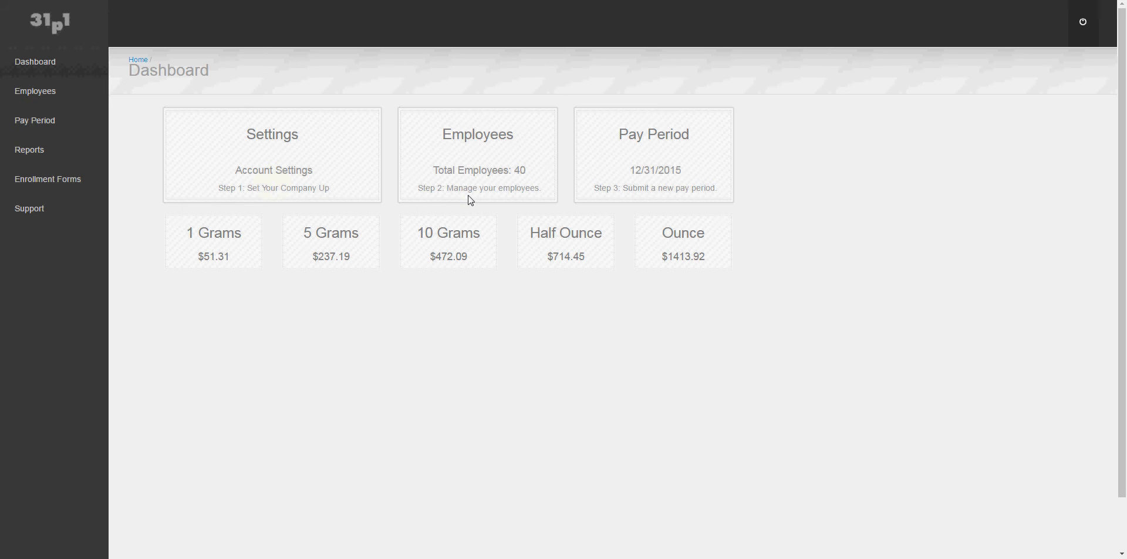
Step: Open the pay period page from the dashboard to reach the pay period controls
left_click(676, 191)
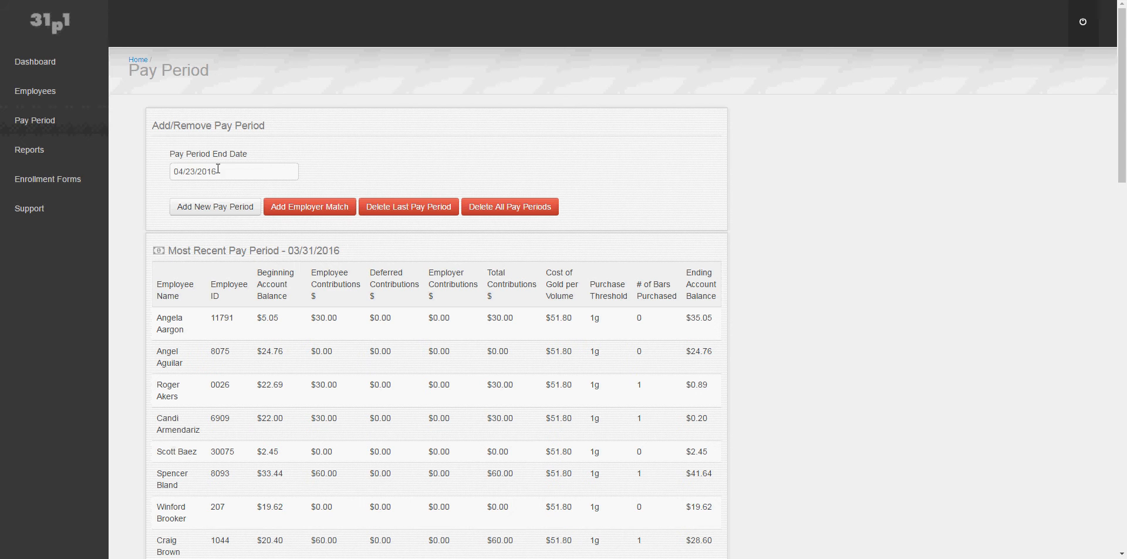
left_click(200, 209)
left_click(300, 277)
Step: Examine the most recent pay period's employee contributions, gold cost, bars purchased and ending balances down to the order totals
scroll(823, 421, "down", 1)
scroll(822, 339, "down", 2)
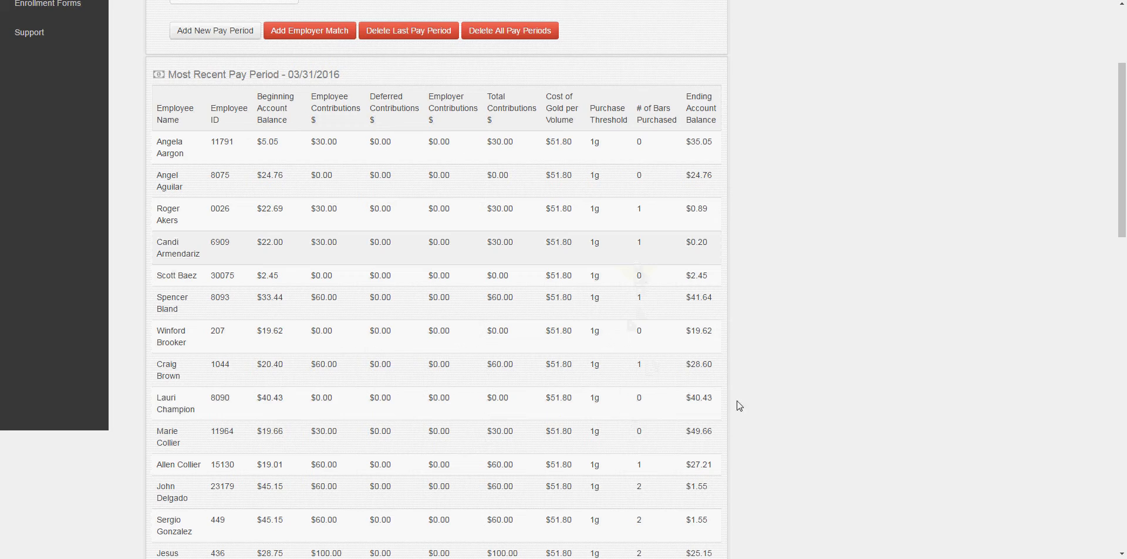
scroll(779, 368, "down", 4)
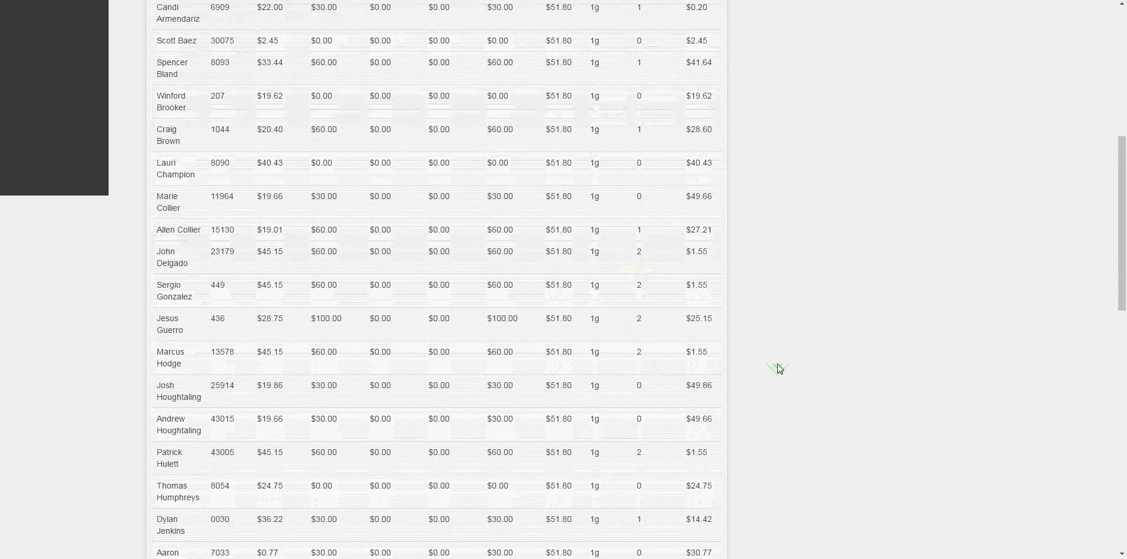
scroll(779, 368, "down", 2)
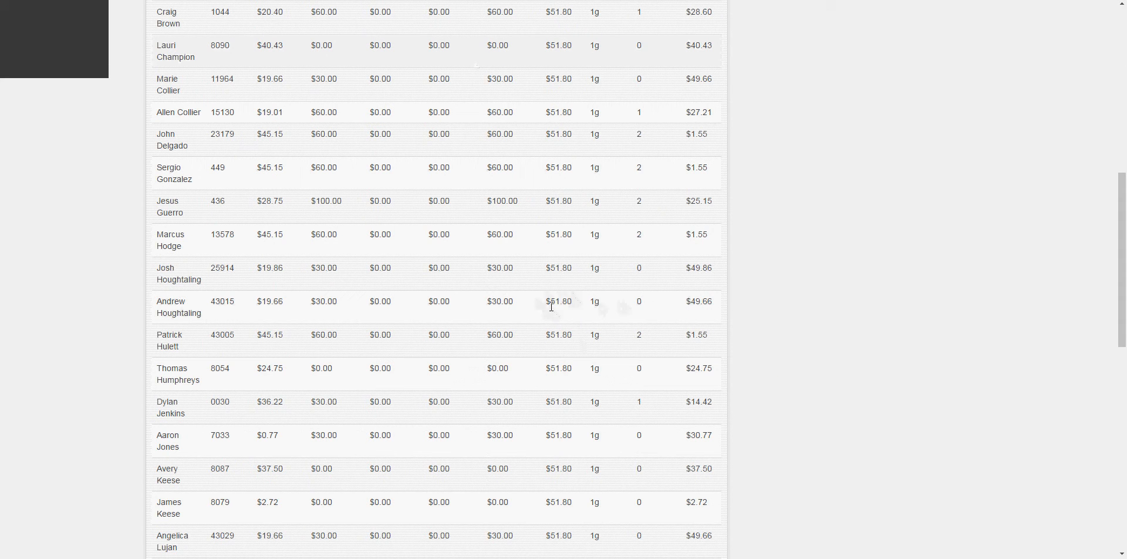
scroll(762, 303, "up", 7)
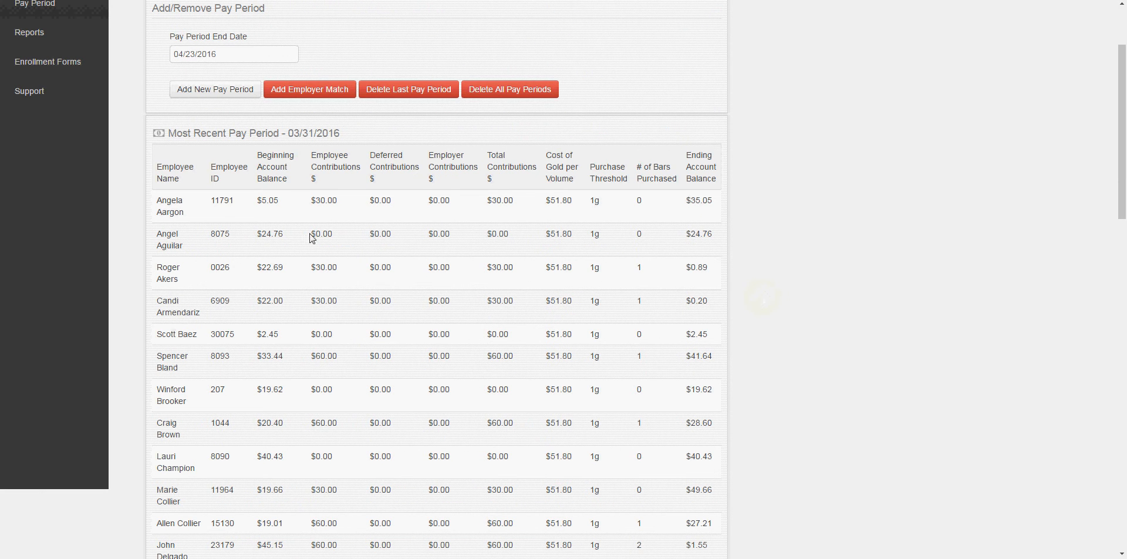
scroll(323, 239, "down", 4)
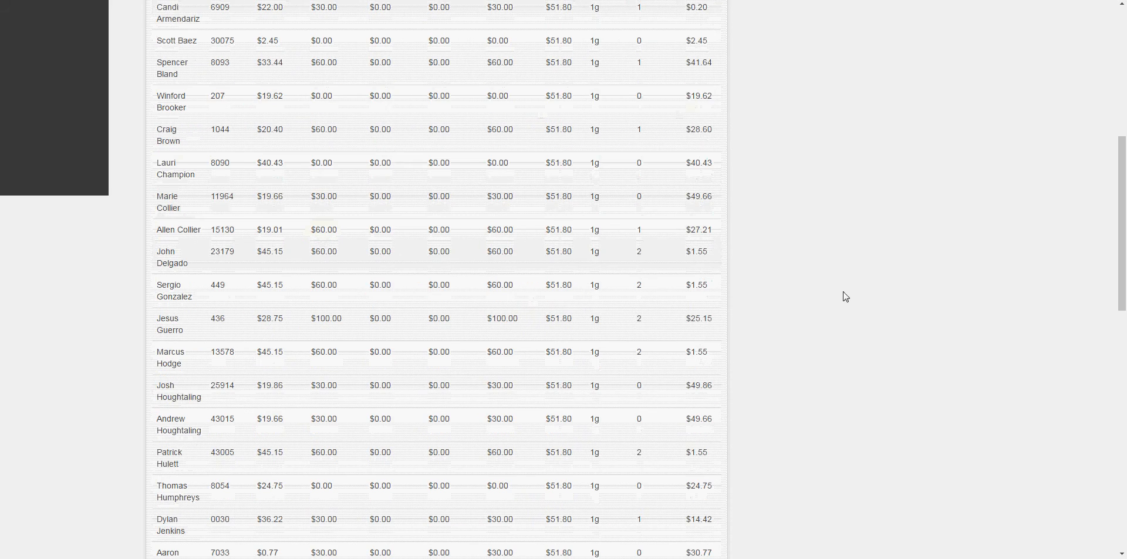
scroll(765, 273, "down", 4)
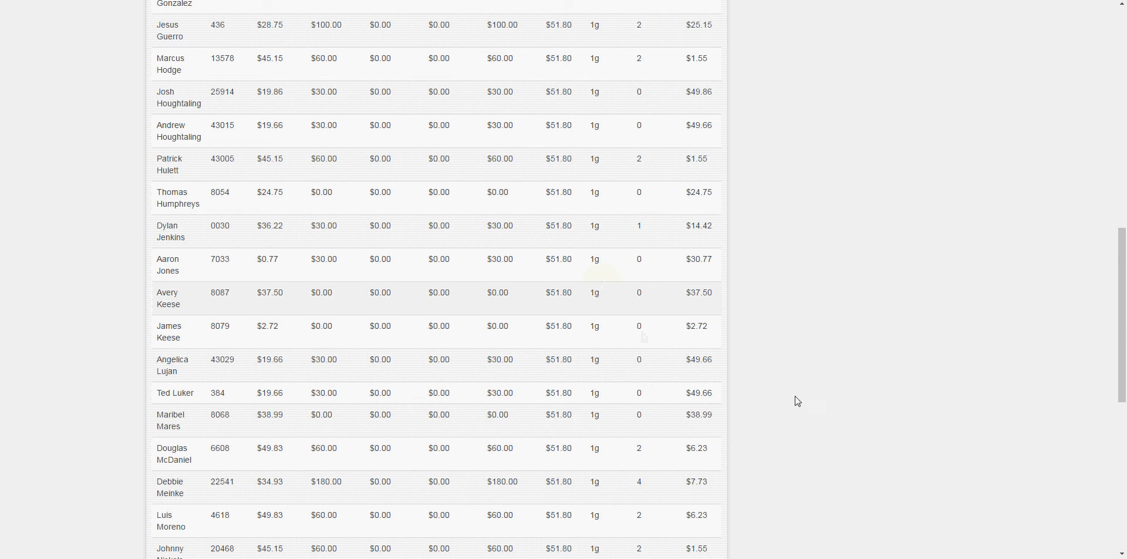
scroll(775, 378, "down", 2)
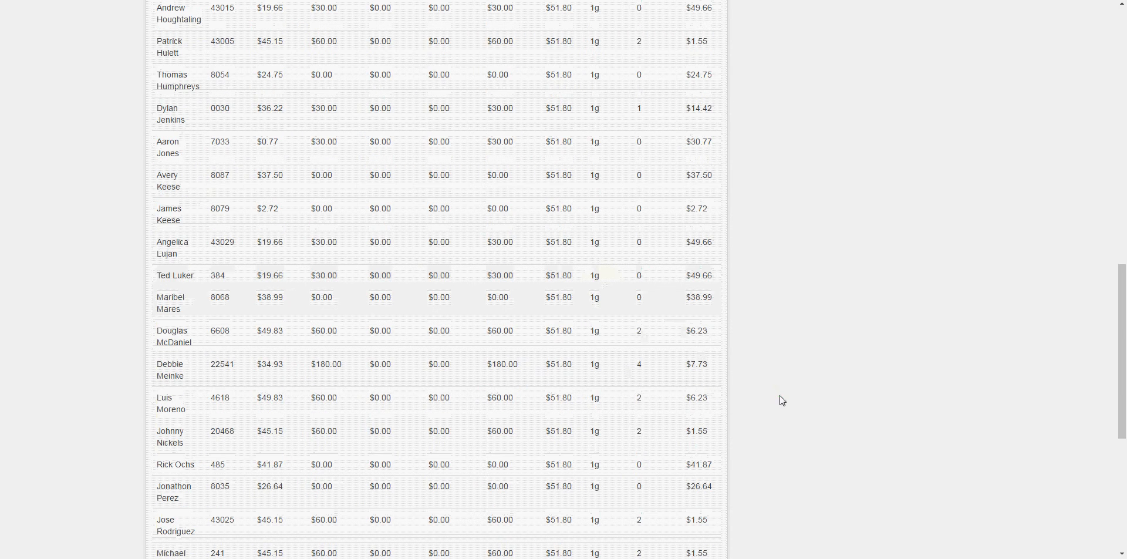
scroll(781, 399, "down", 3)
scroll(782, 400, "down", 5)
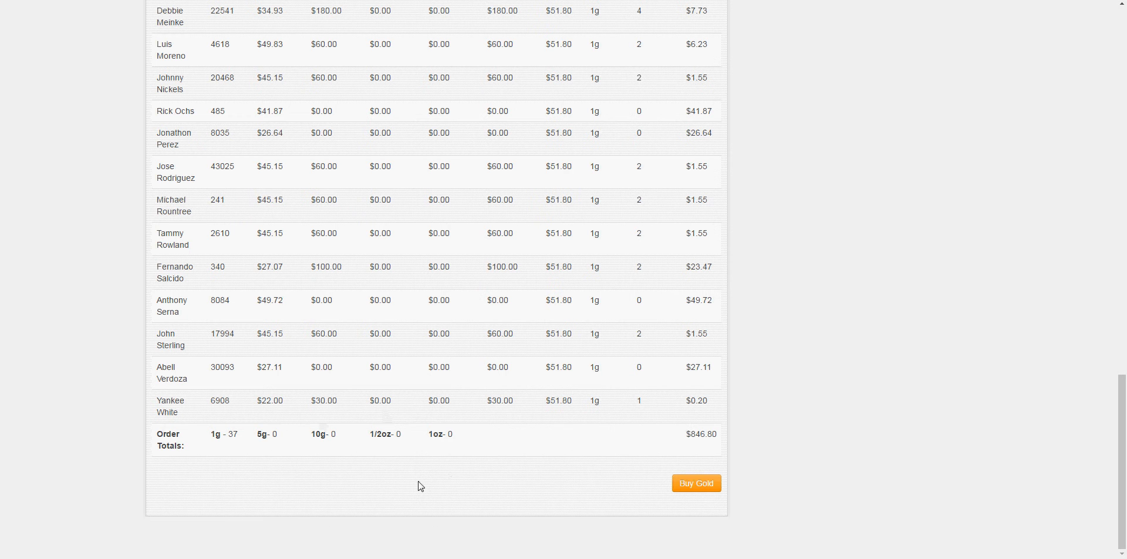
scroll(585, 499, "up", 10)
left_click(584, 491)
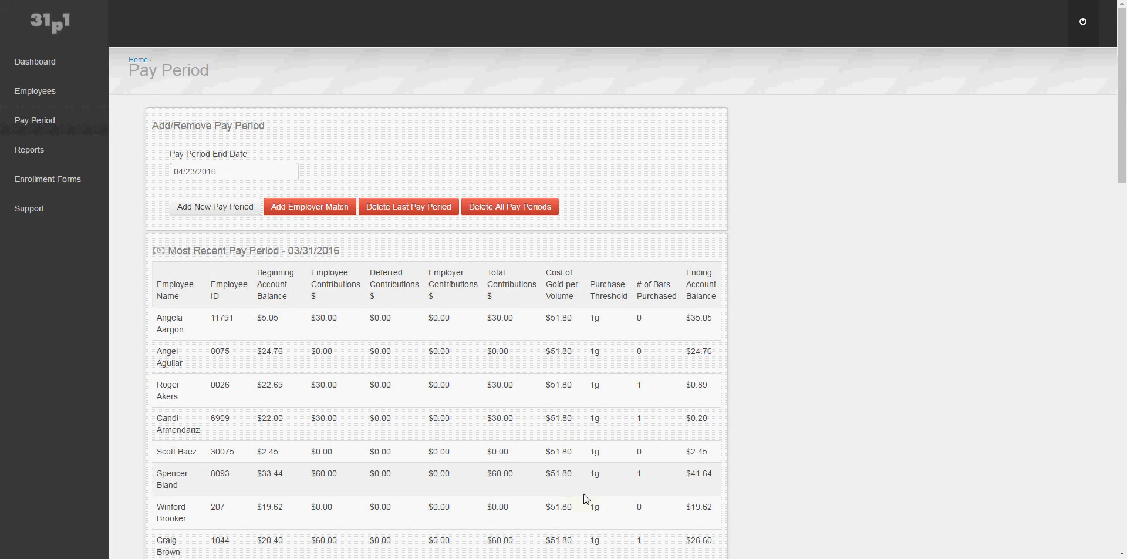
Step: Review how the pay period controls relate to the order totals and the Buy Gold option at the end of the table
scroll(585, 500, "down", 20)
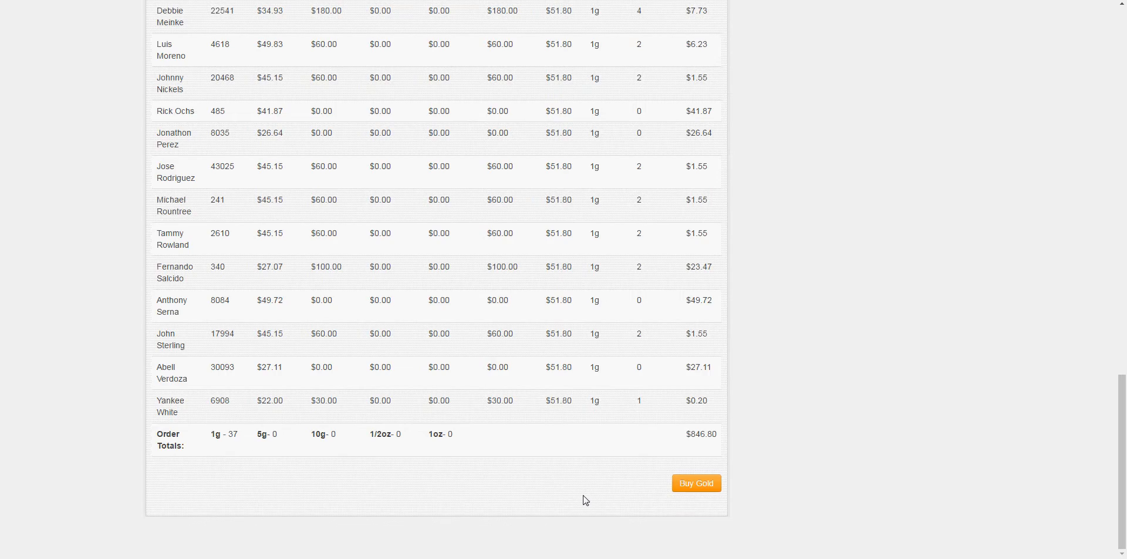
scroll(585, 499, "up", 20)
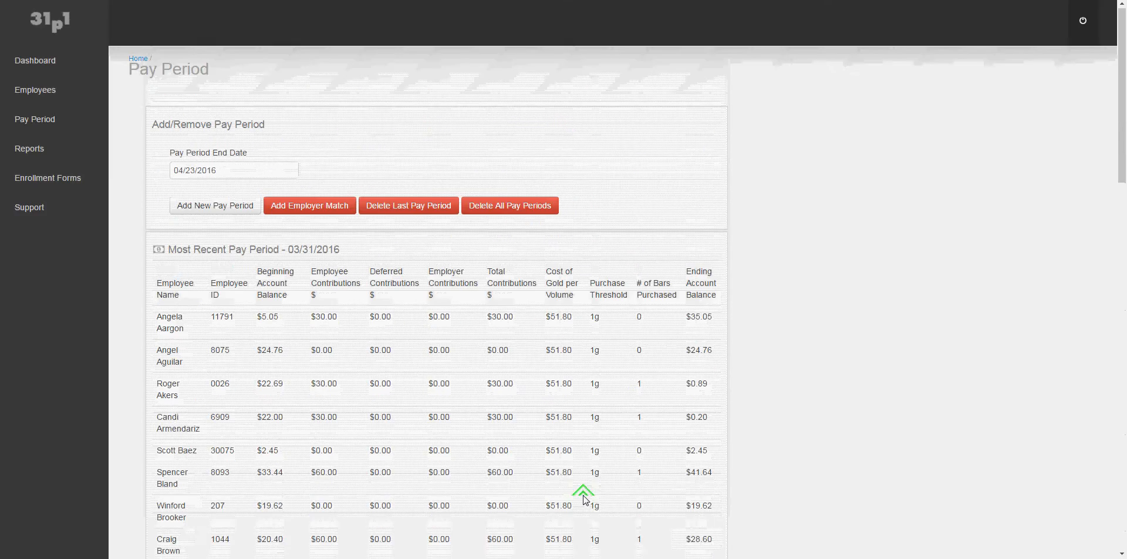
scroll(585, 499, "down", 20)
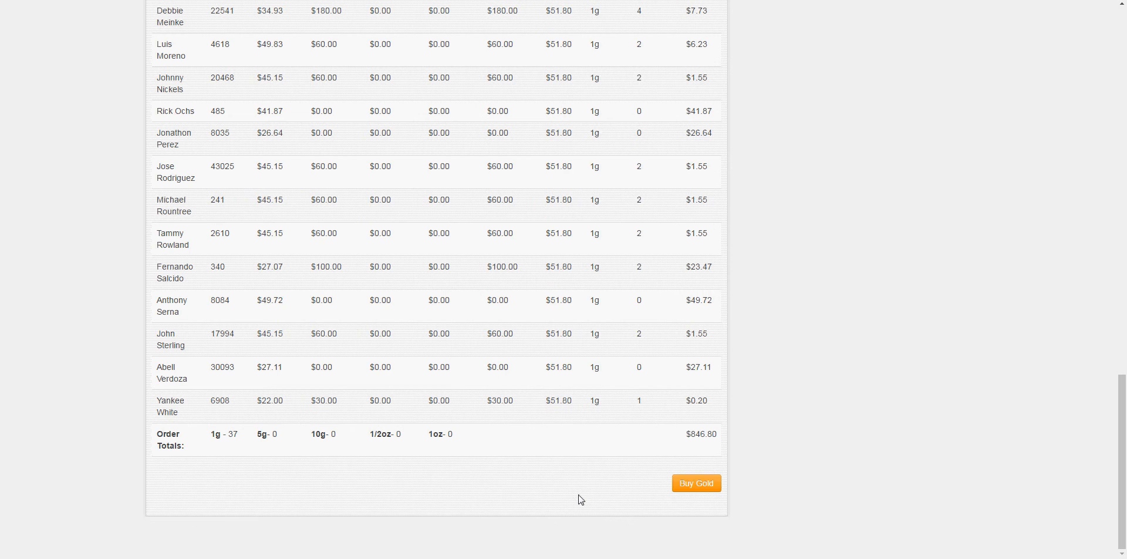
scroll(581, 500, "up", 20)
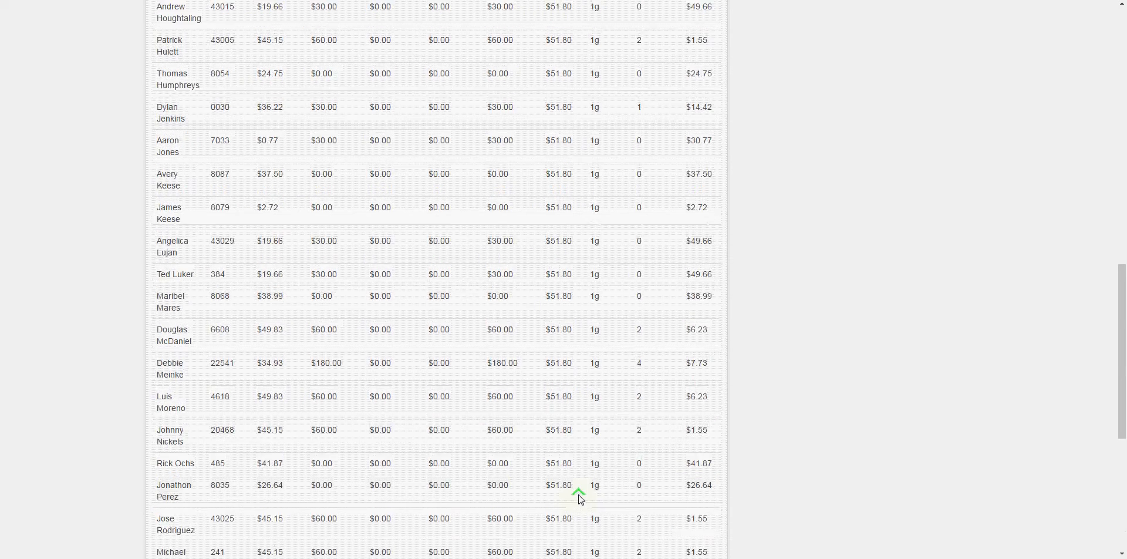
scroll(578, 500, "up", 3)
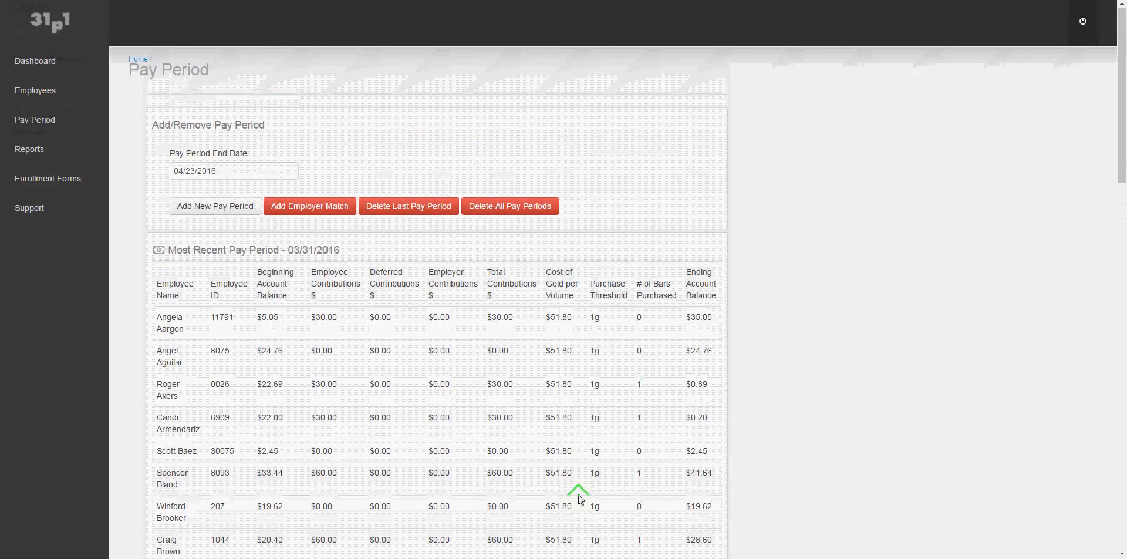
scroll(577, 499, "down", 12)
scroll(575, 497, "down", 5)
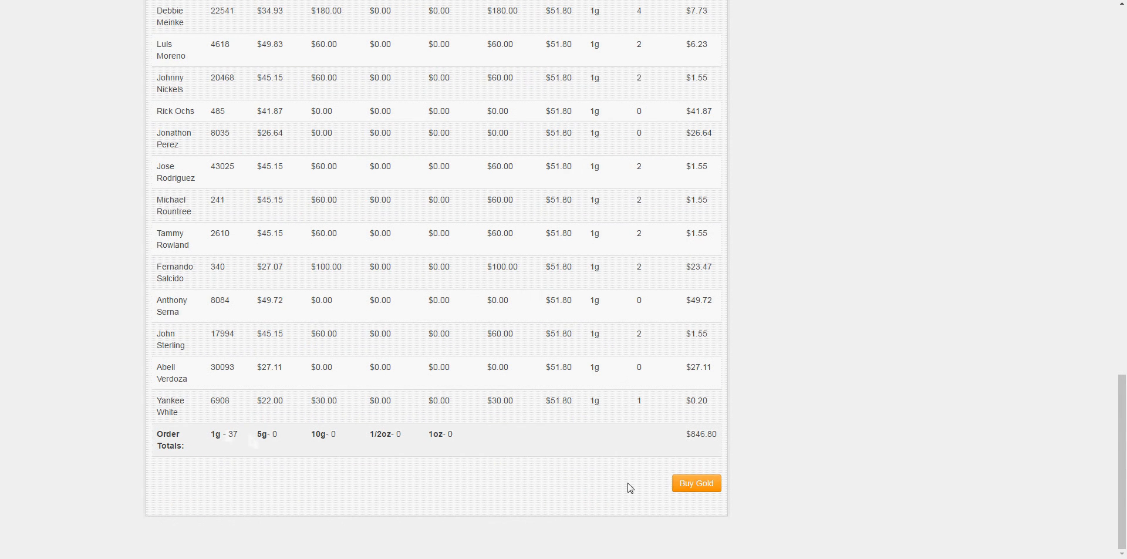
scroll(629, 488, "up", 15)
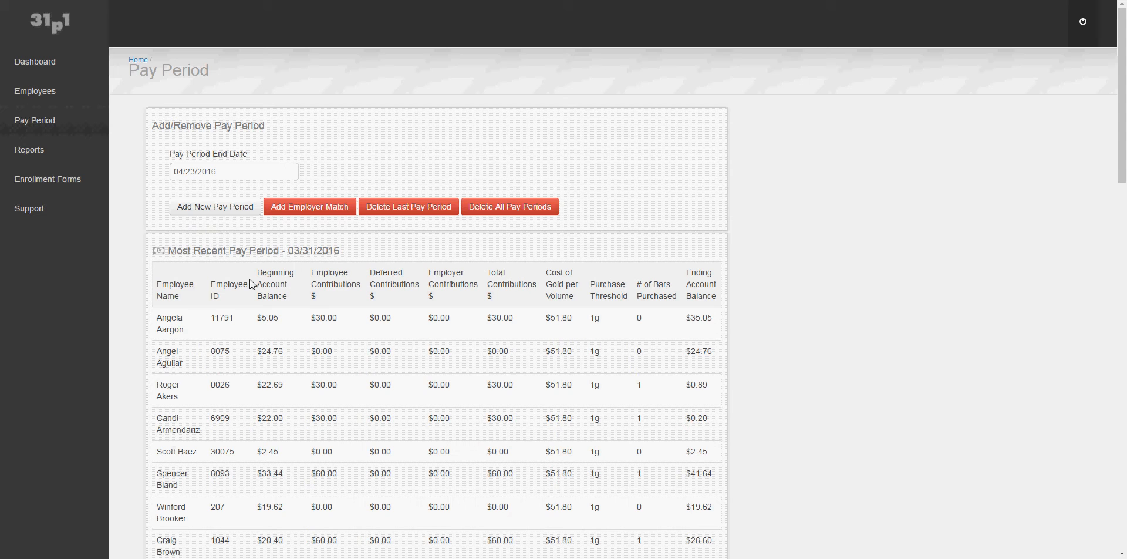
scroll(251, 284, "down", 14)
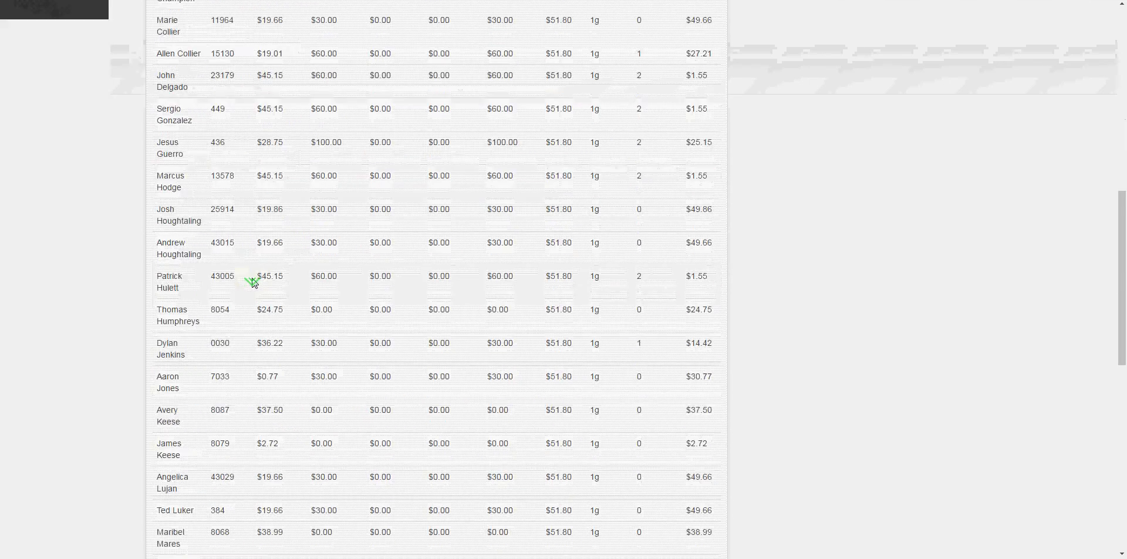
scroll(252, 284, "down", 5)
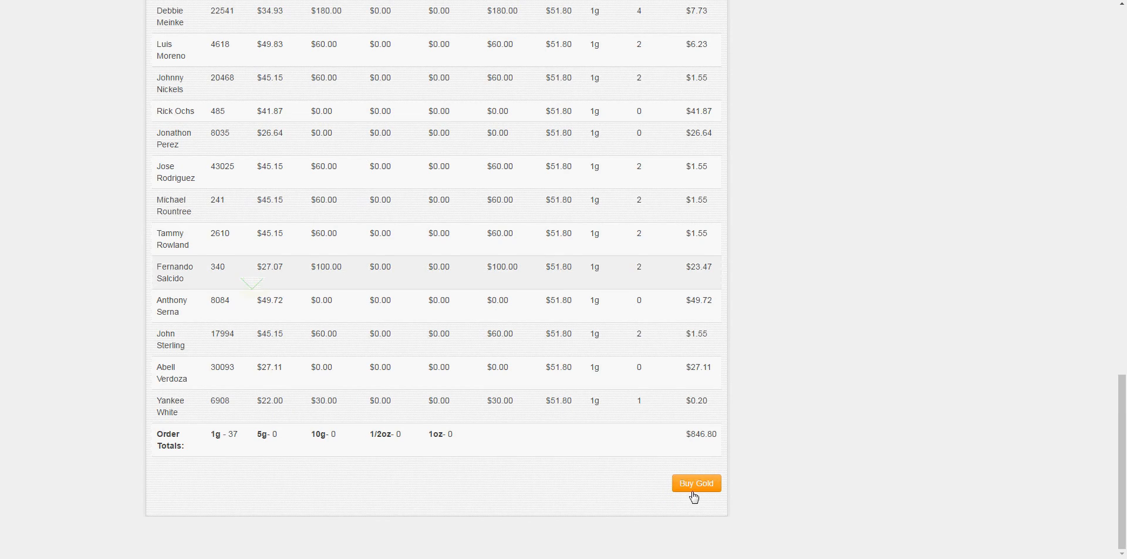
scroll(504, 401, "up", 1)
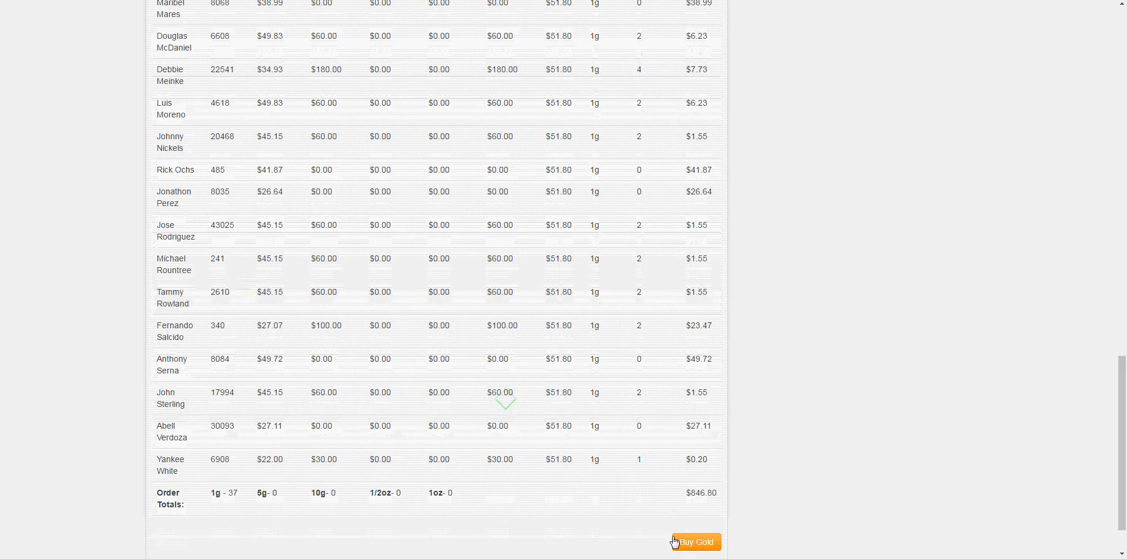
scroll(566, 442, "up", 14)
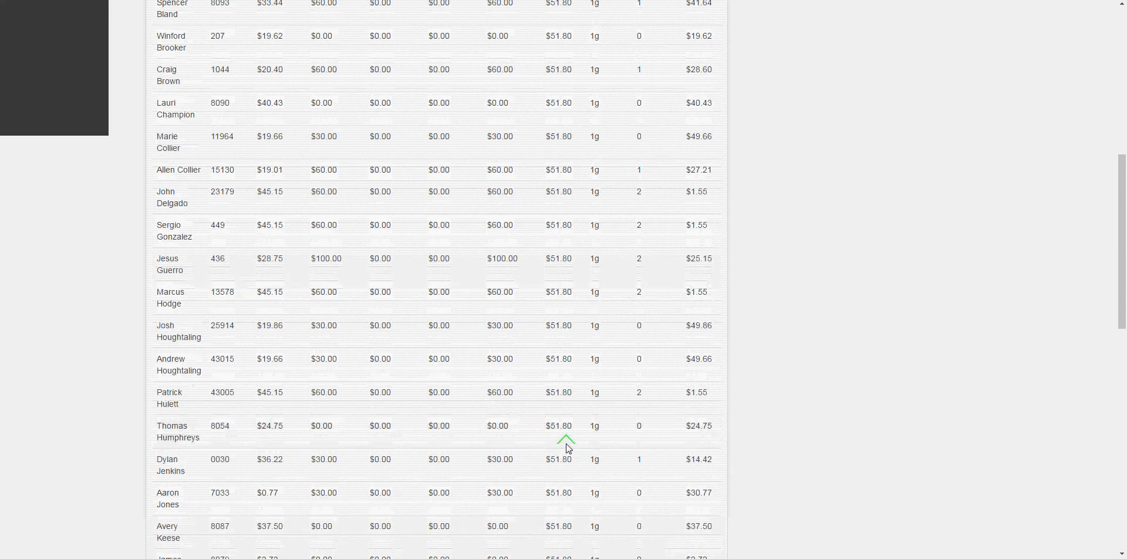
scroll(566, 443, "up", 4)
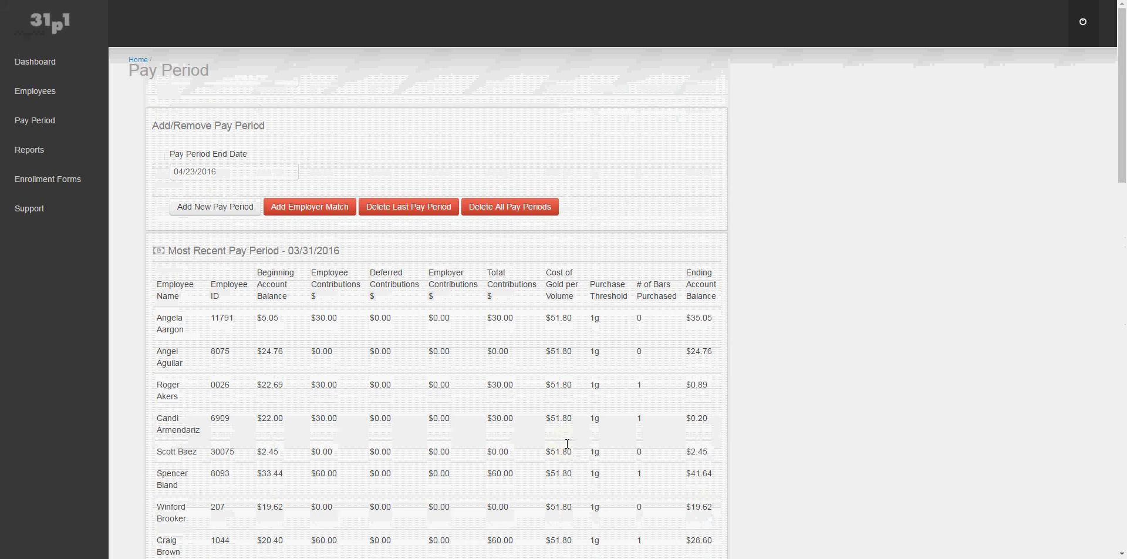
Step: Review the most recent pay period's employee rows once more and return to the Add/Remove Pay Period section
scroll(567, 444, "down", 10)
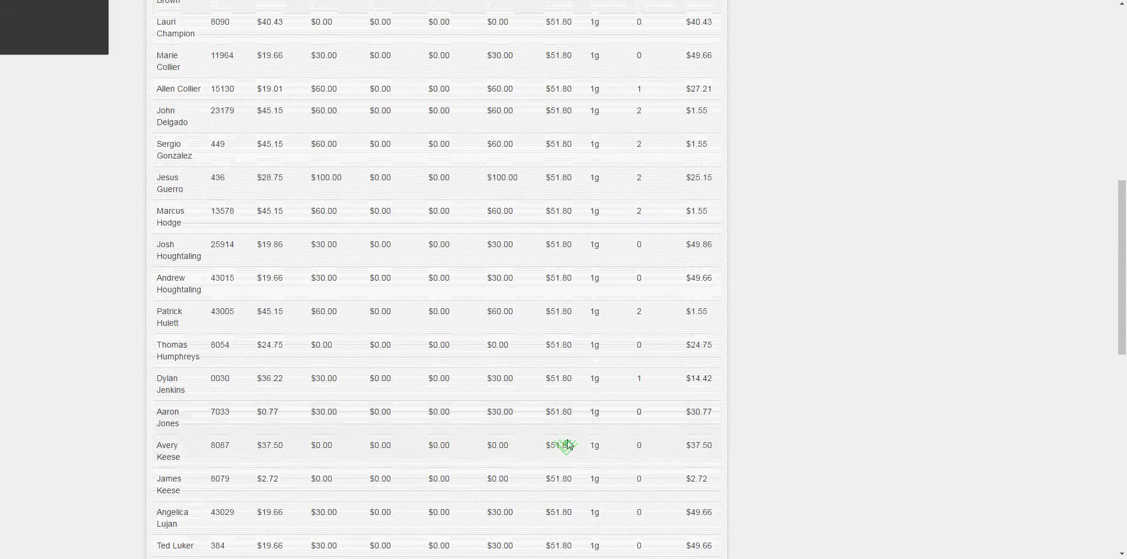
scroll(567, 445, "up", 4)
scroll(566, 439, "up", 5)
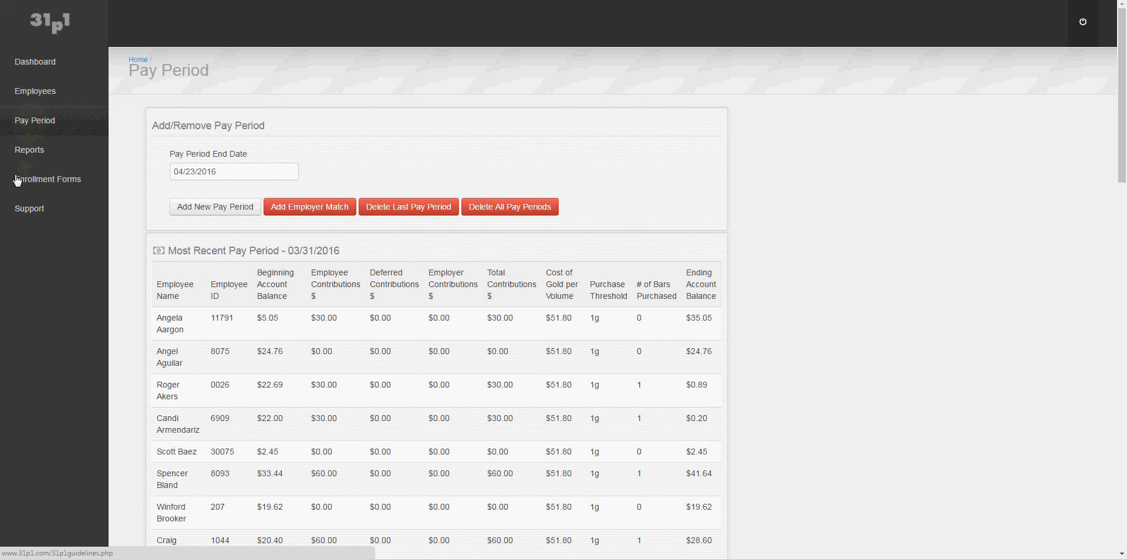
Step: Open the enrollment forms and examine the Employee 31p1 Enrollment Form fields and the Gold Analysis price table
left_click(58, 180)
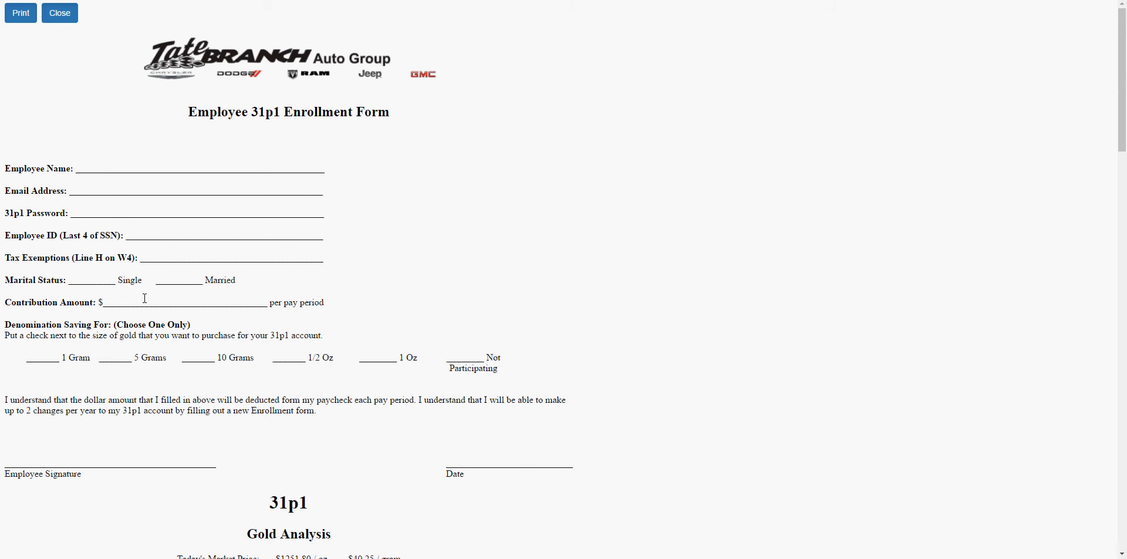
scroll(144, 298, "down", 2)
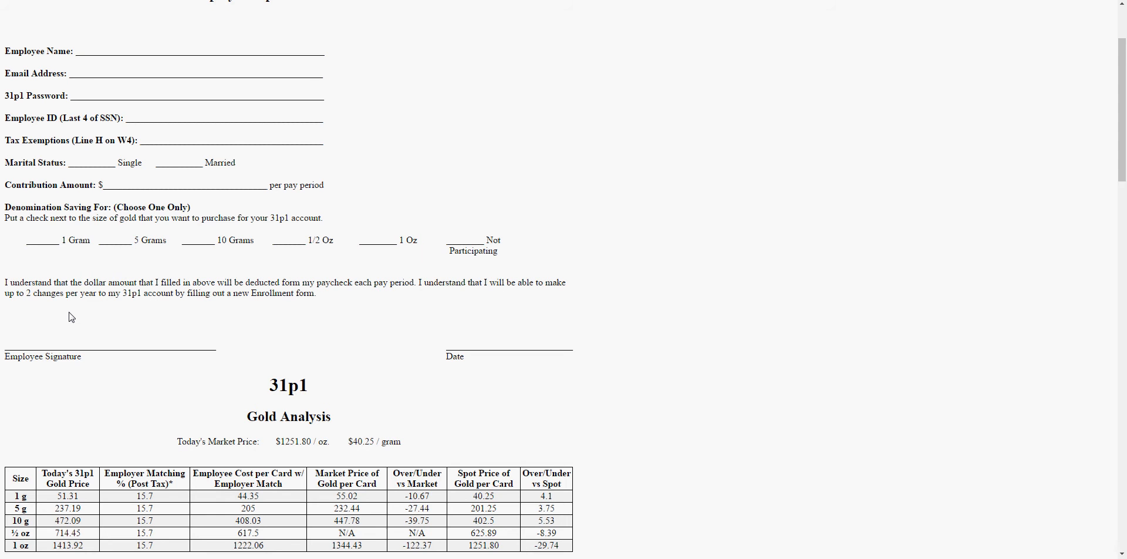
scroll(71, 317, "down", 1)
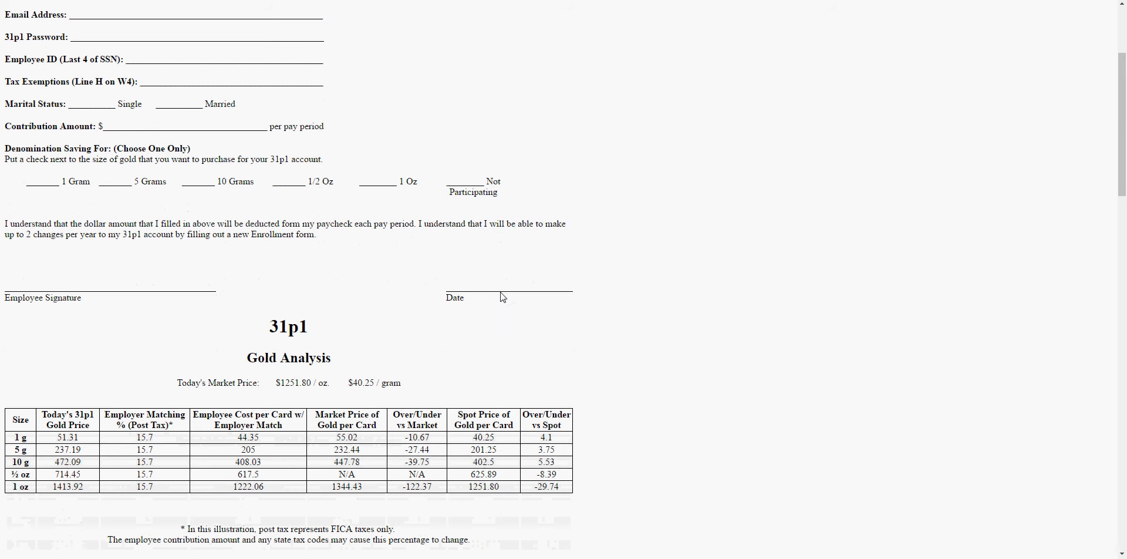
scroll(385, 334, "down", 2)
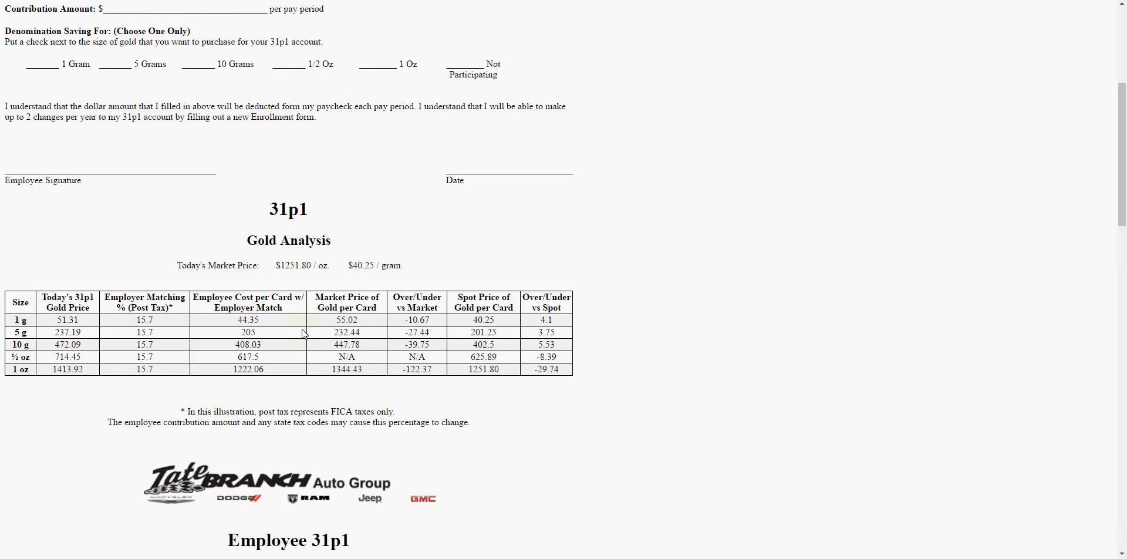
scroll(304, 333, "down", 1)
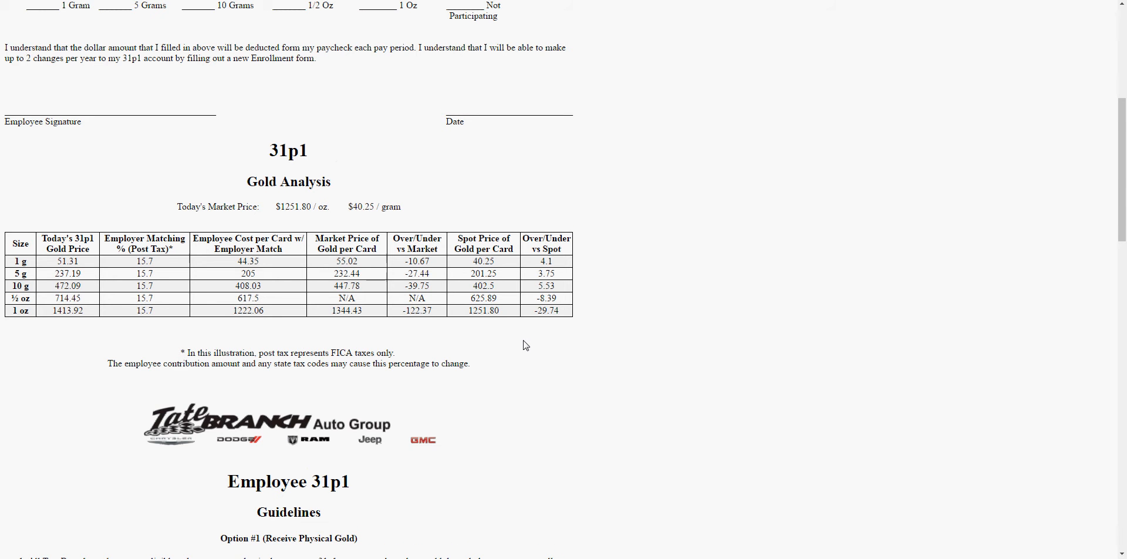
Step: Read the Option #1 (Receive Physical Gold) guidelines and compare them with the enrollment form's fields
scroll(525, 346, "down", 8)
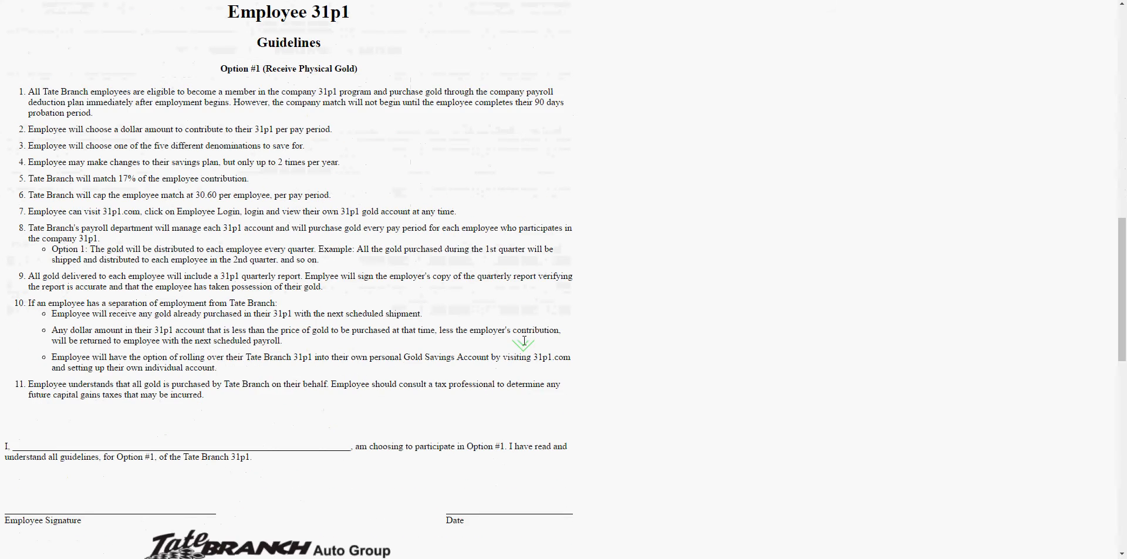
scroll(525, 345, "up", 1)
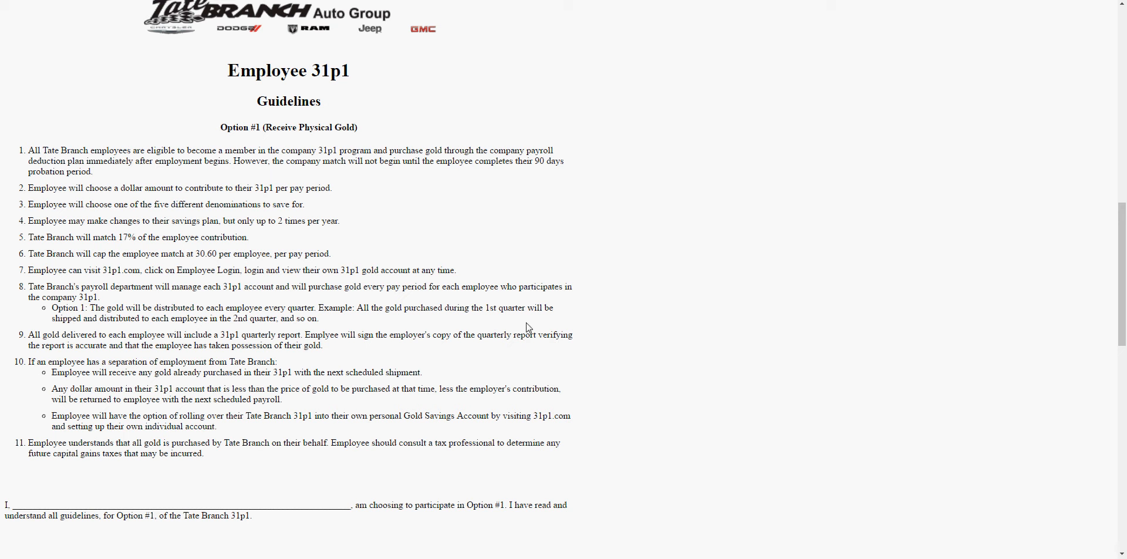
scroll(527, 324, "down", 1)
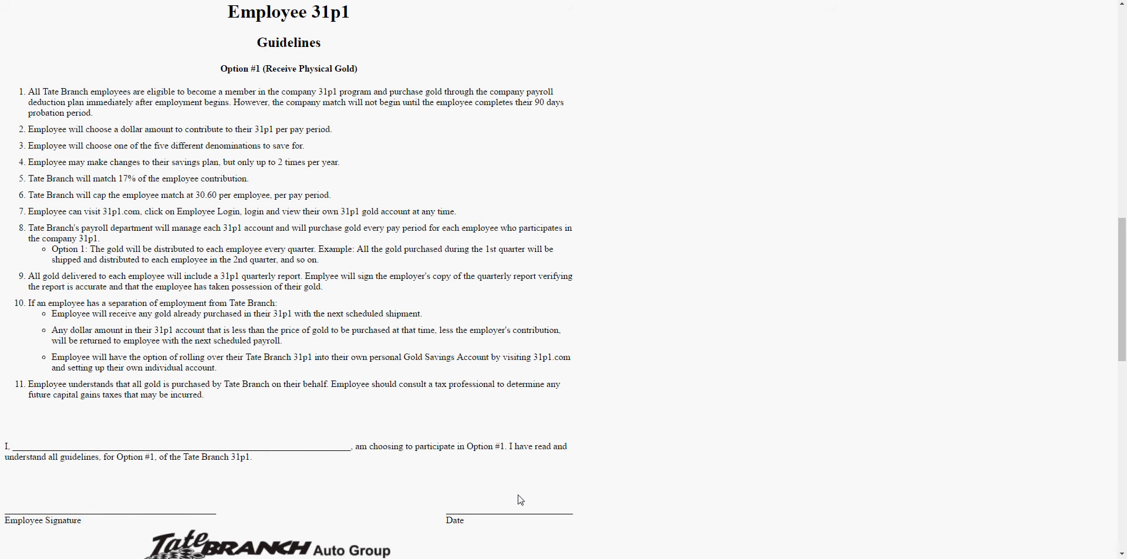
scroll(520, 499, "up", 20)
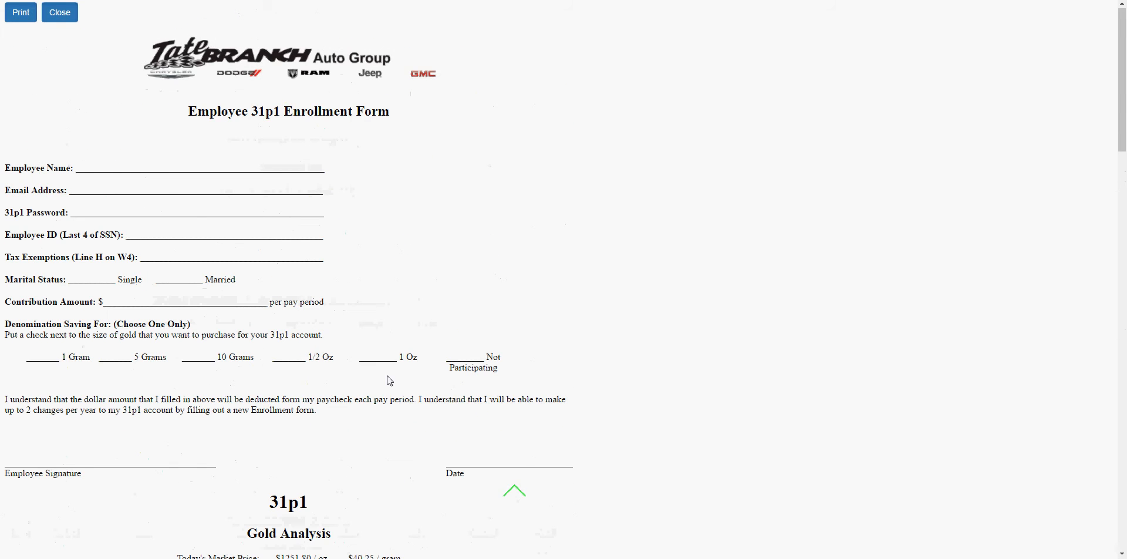
scroll(388, 380, "down", 20)
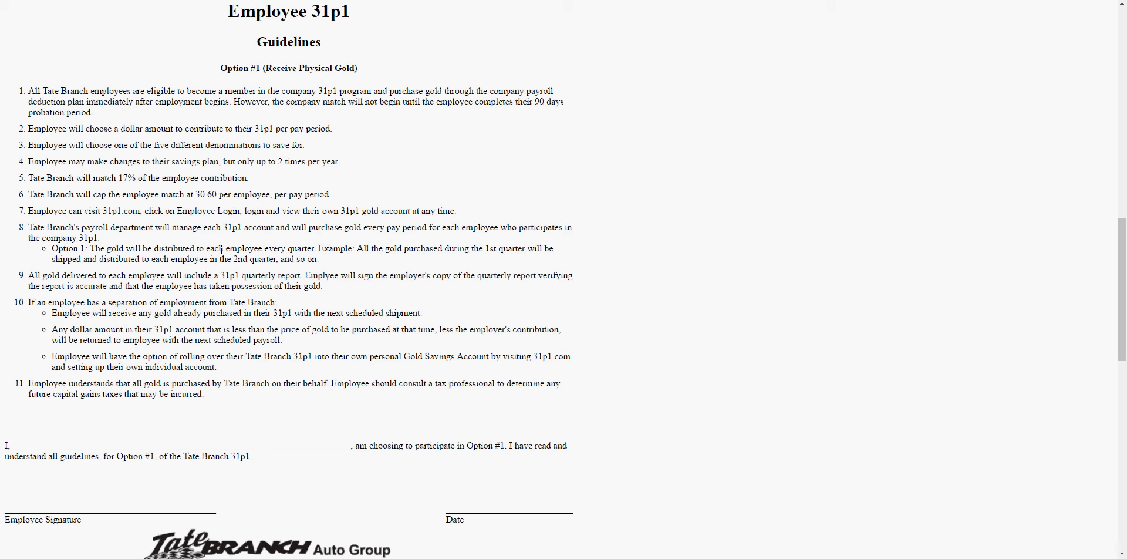
Step: Read the Option #2 (Exchange Program - Gold Vault) guidelines down to the signature and date lines
scroll(221, 249, "down", 8)
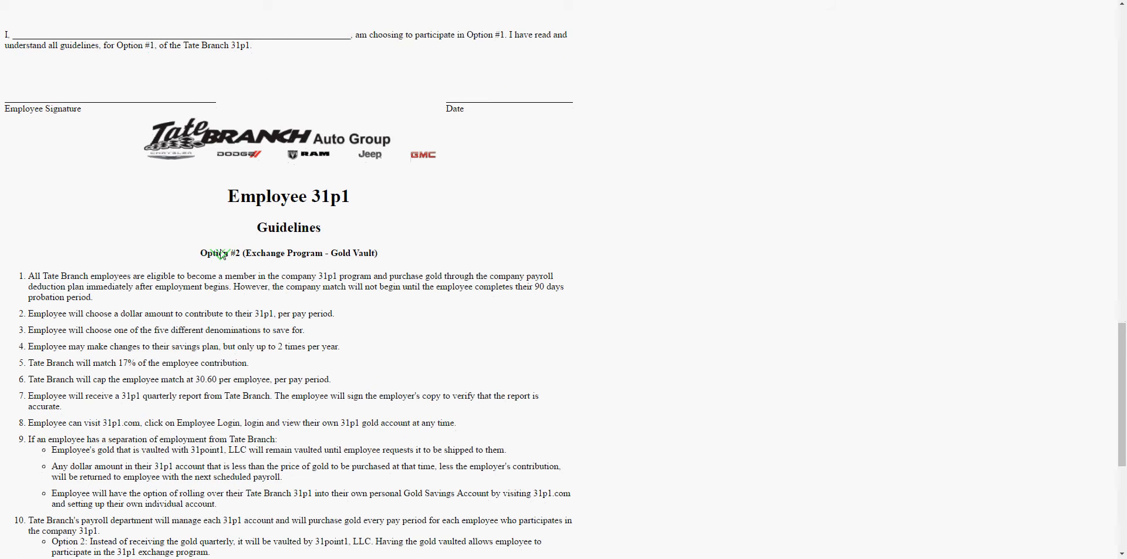
scroll(221, 250, "down", 1)
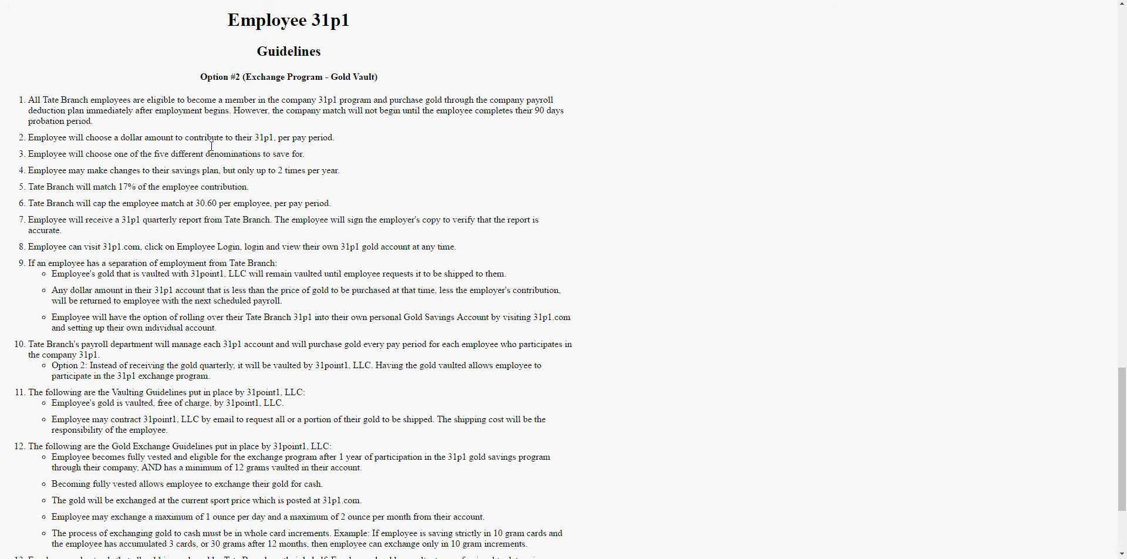
scroll(387, 367, "down", 3)
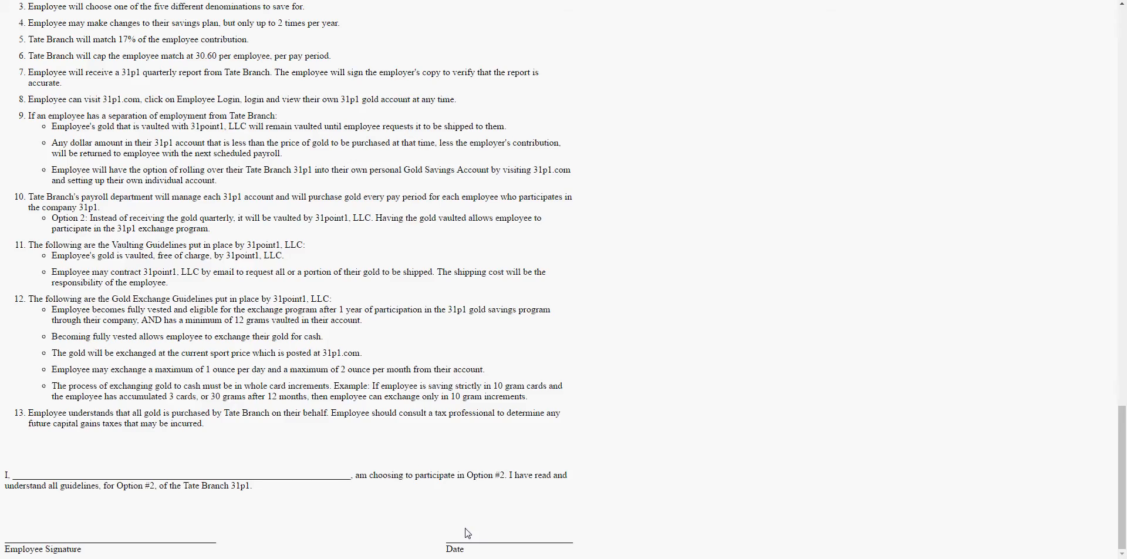
Step: Look over the whole enrollment packet again, from the enrollment form through both guideline options, and close it
scroll(461, 531, "up", 20)
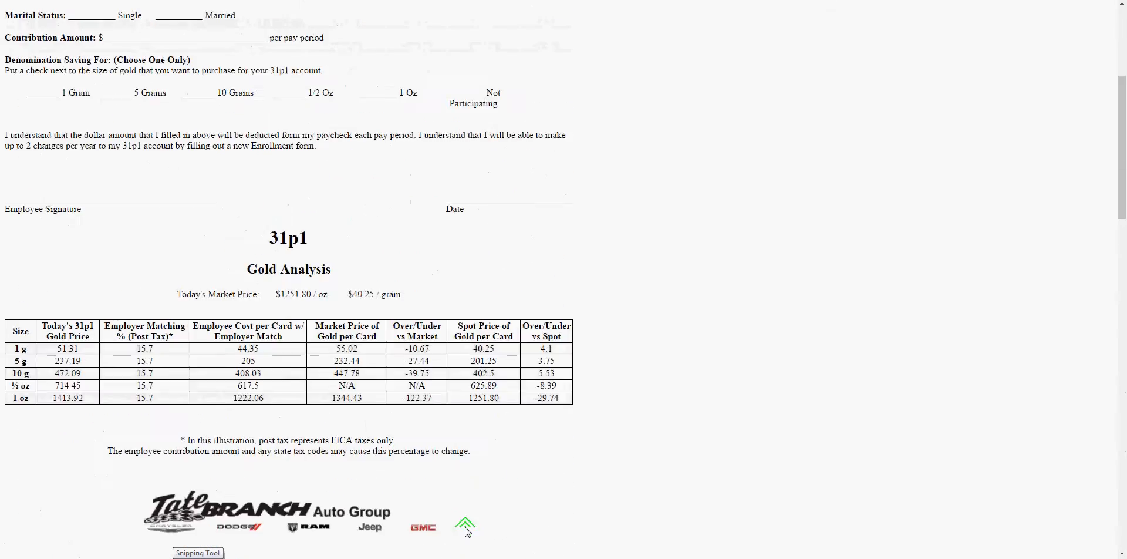
scroll(116, 320, "down", 20)
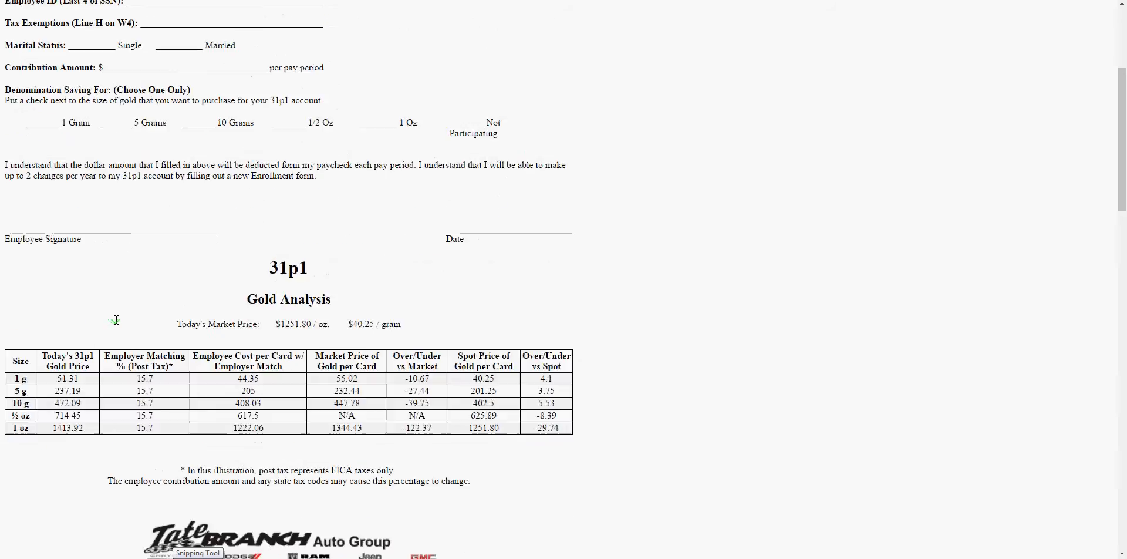
scroll(117, 320, "down", 5)
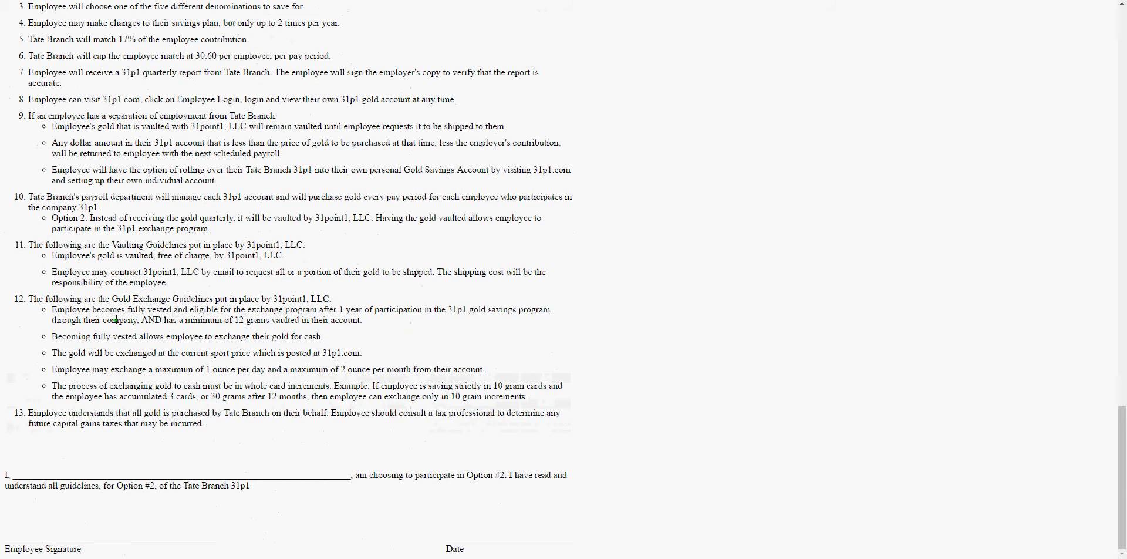
scroll(116, 320, "up", 18)
scroll(116, 323, "up", 8)
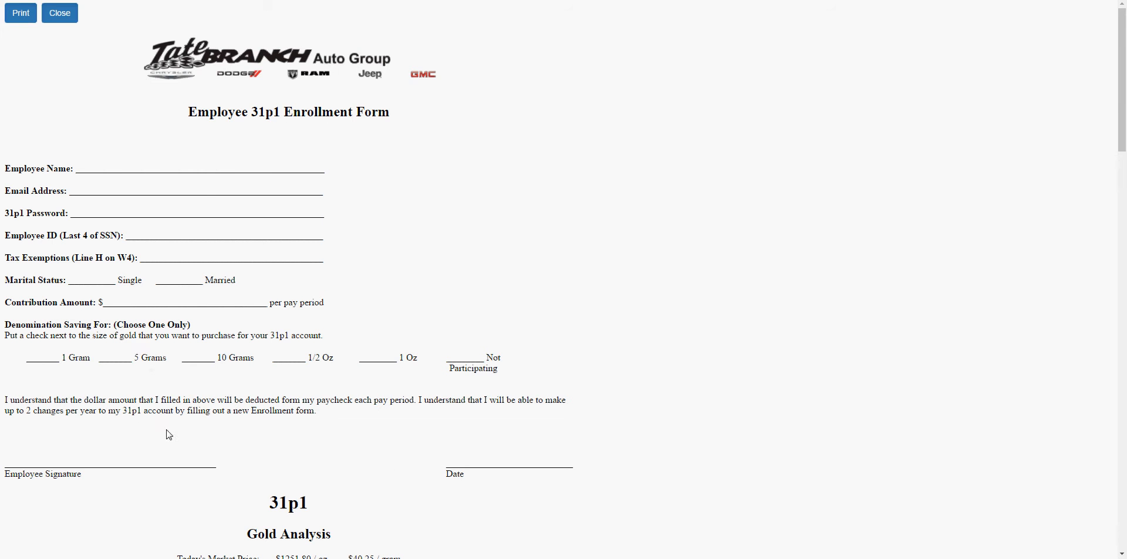
scroll(168, 432, "down", 12)
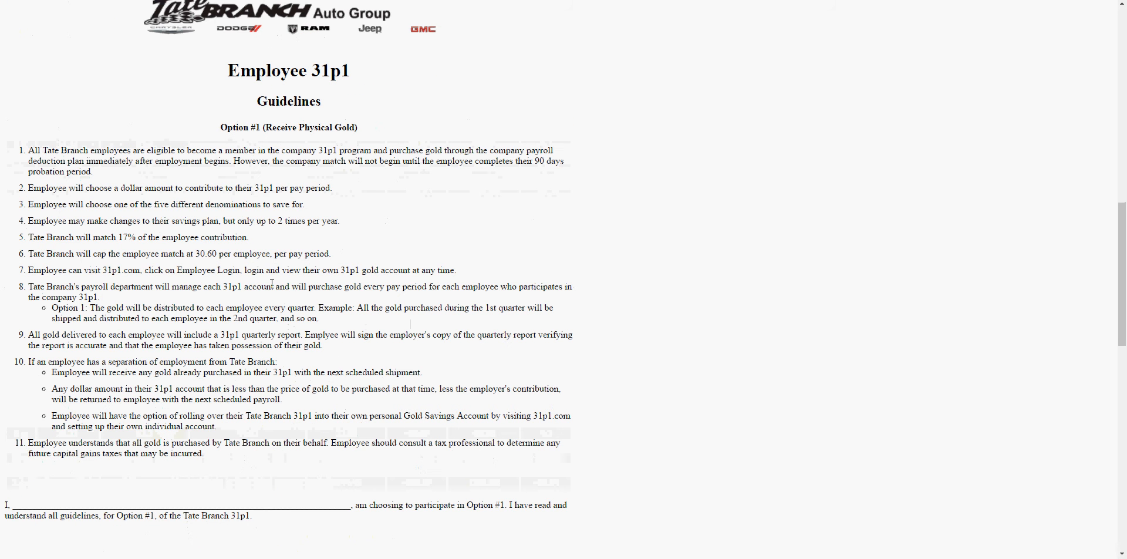
scroll(272, 285, "down", 15)
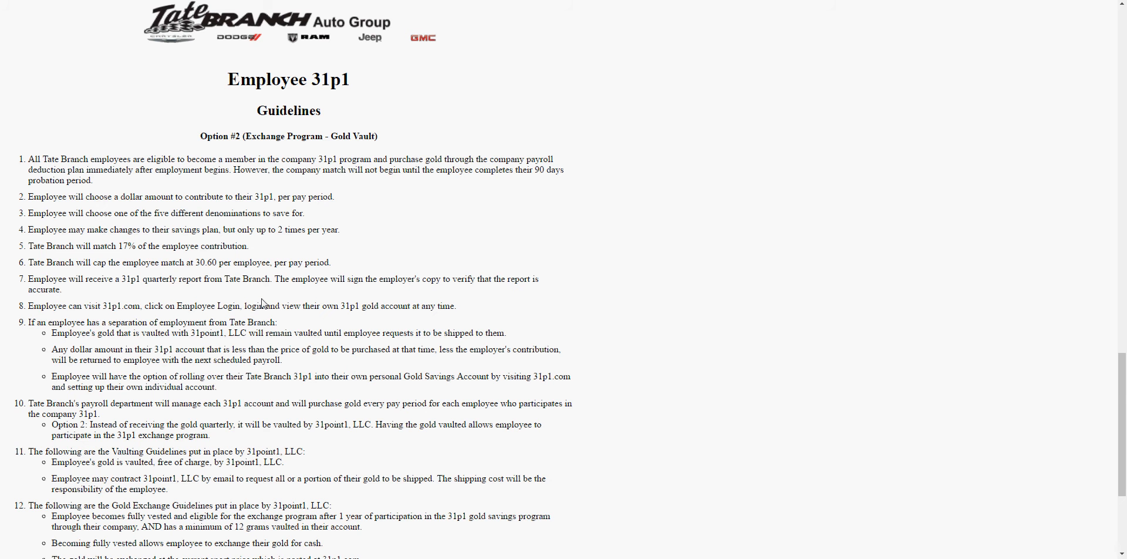
scroll(262, 303, "up", 15)
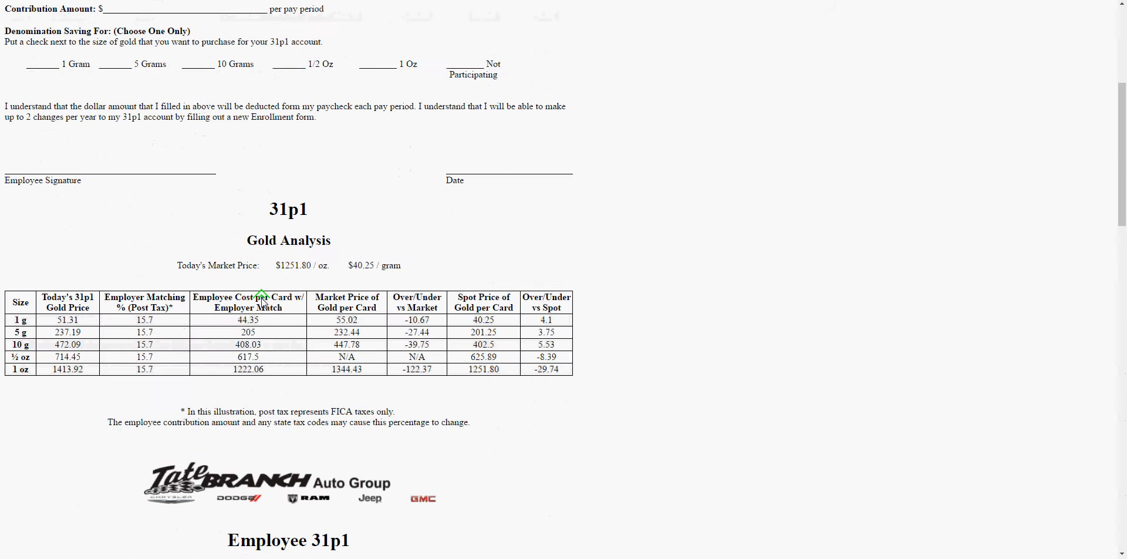
scroll(262, 303, "up", 2)
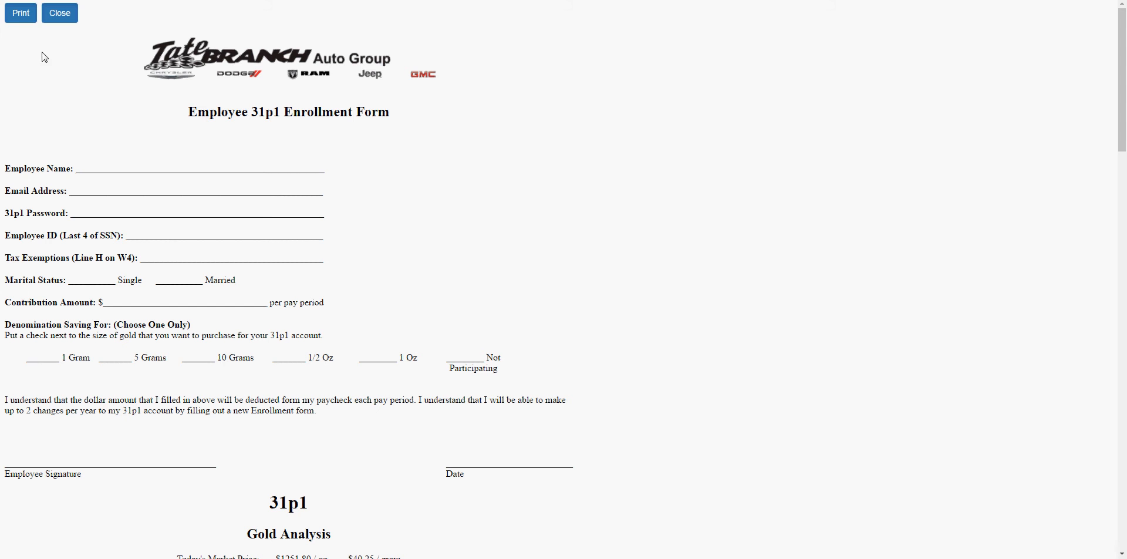
left_click(69, 23)
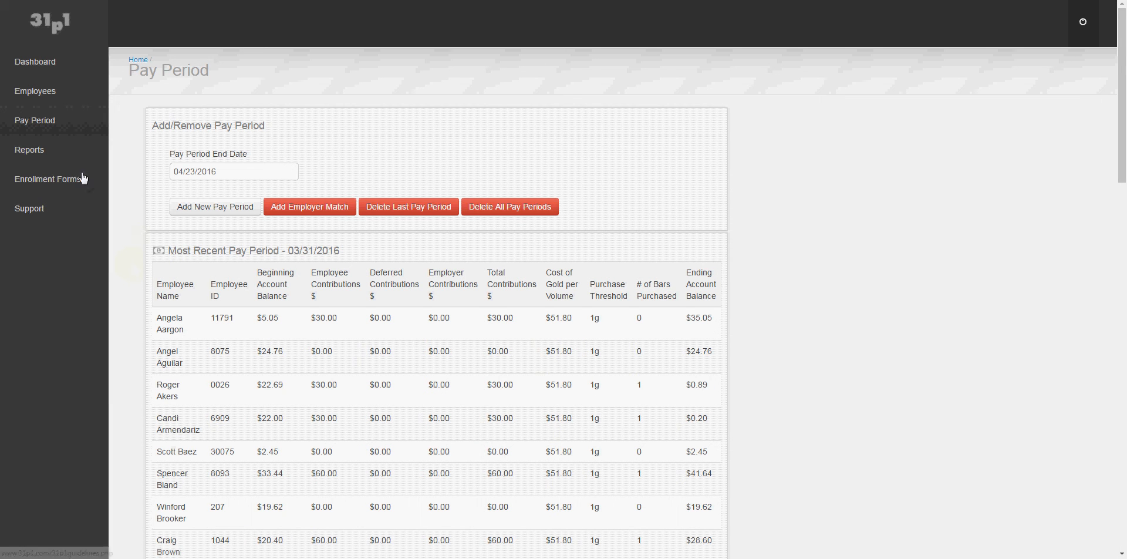
Step: Open the Employer Q1 report from the Reports page and examine its year choices and the contributions and totals for each location
left_click(37, 151)
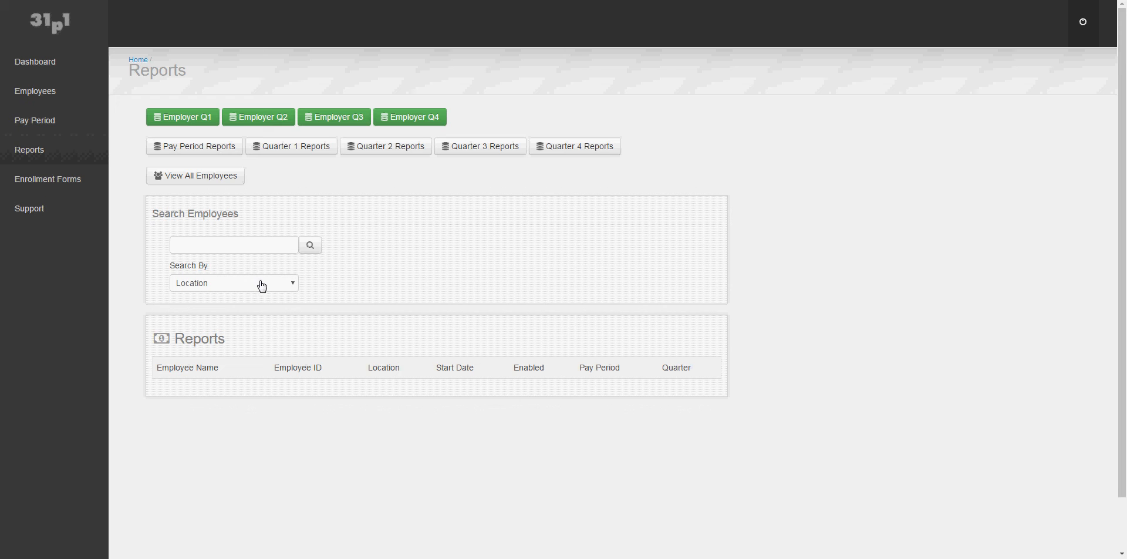
left_click(184, 119)
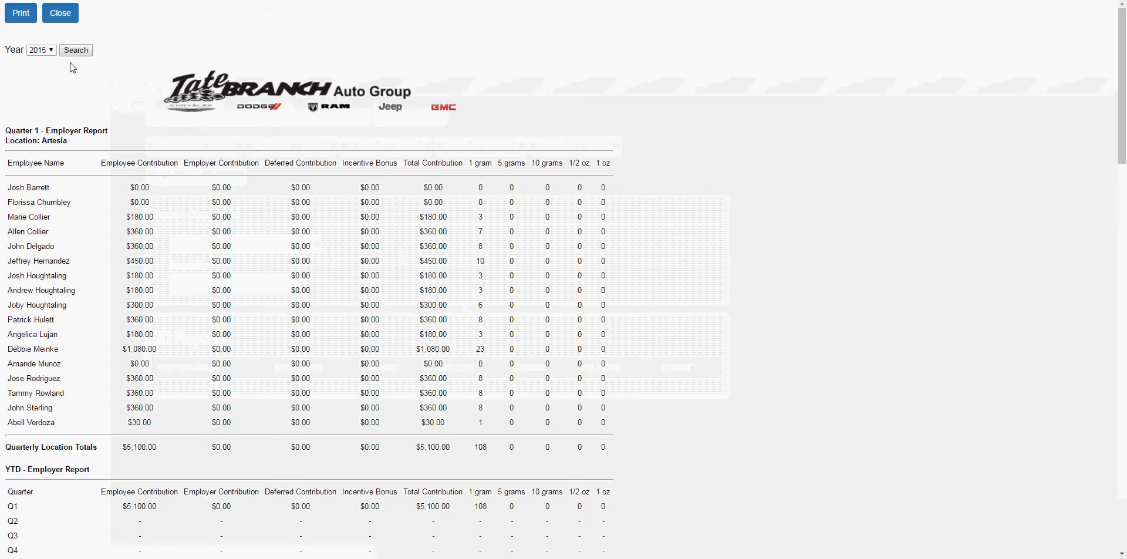
left_click(51, 51)
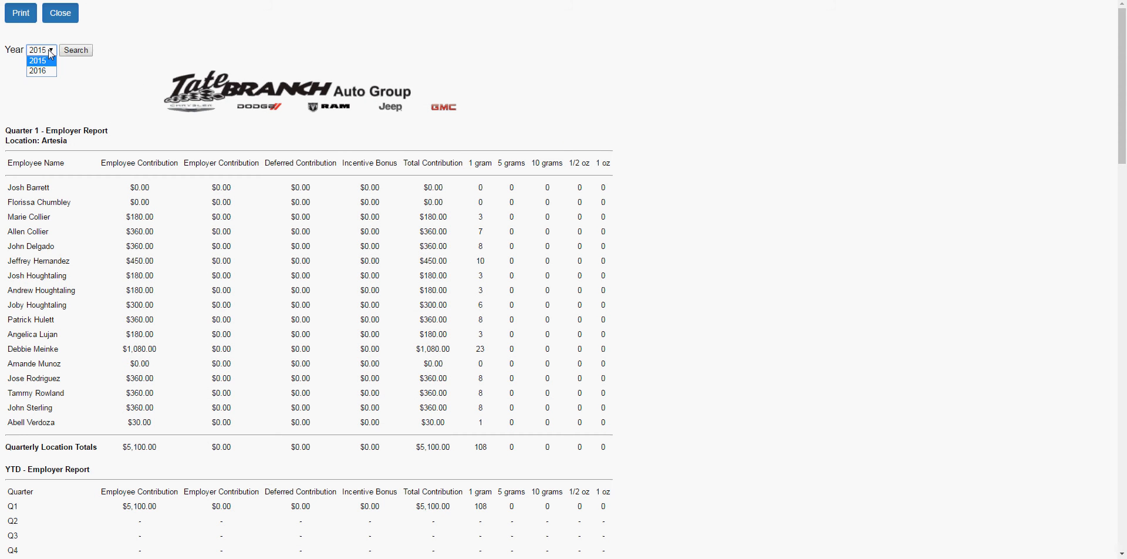
left_click(50, 53)
scroll(116, 123, "down", 1)
scroll(116, 124, "down", 14)
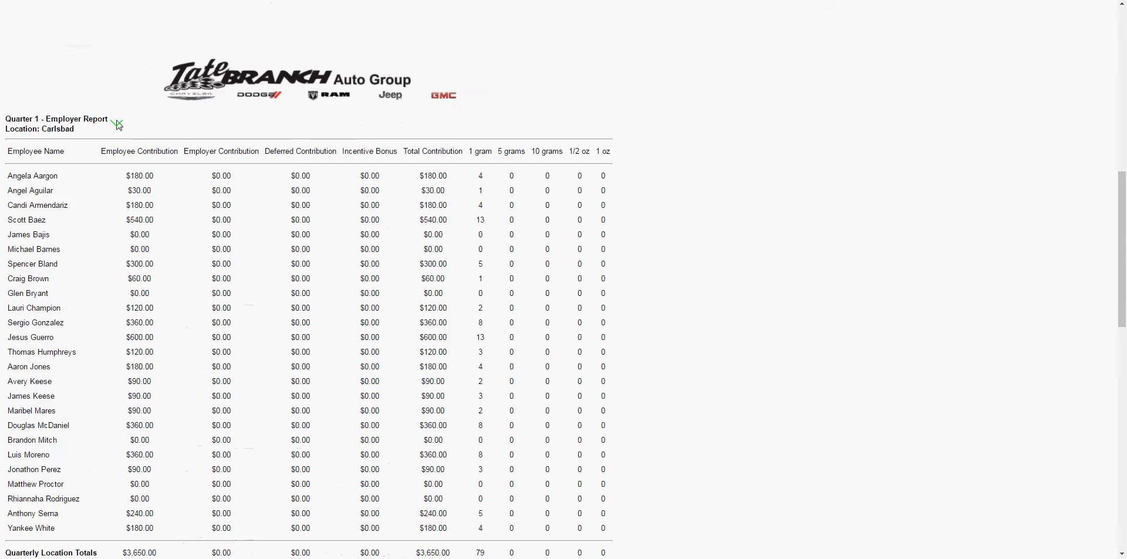
scroll(116, 124, "down", 10)
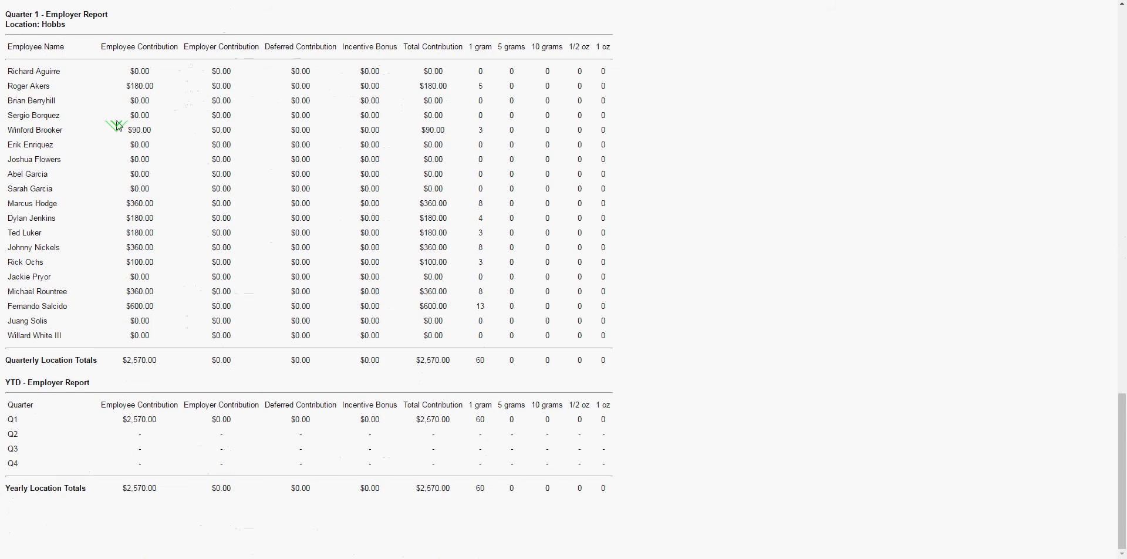
scroll(116, 124, "up", 10)
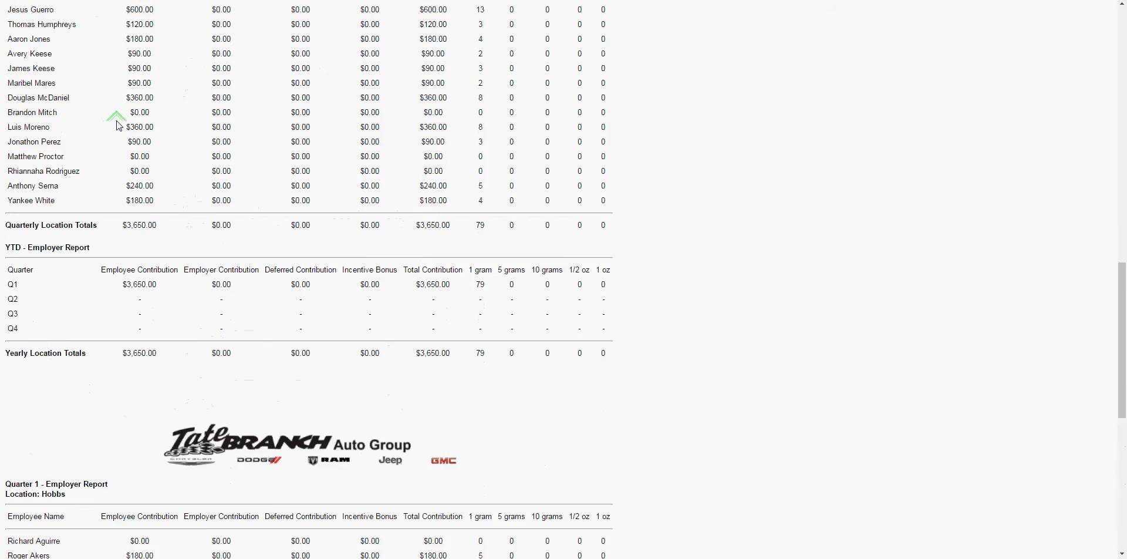
scroll(117, 121, "up", 15)
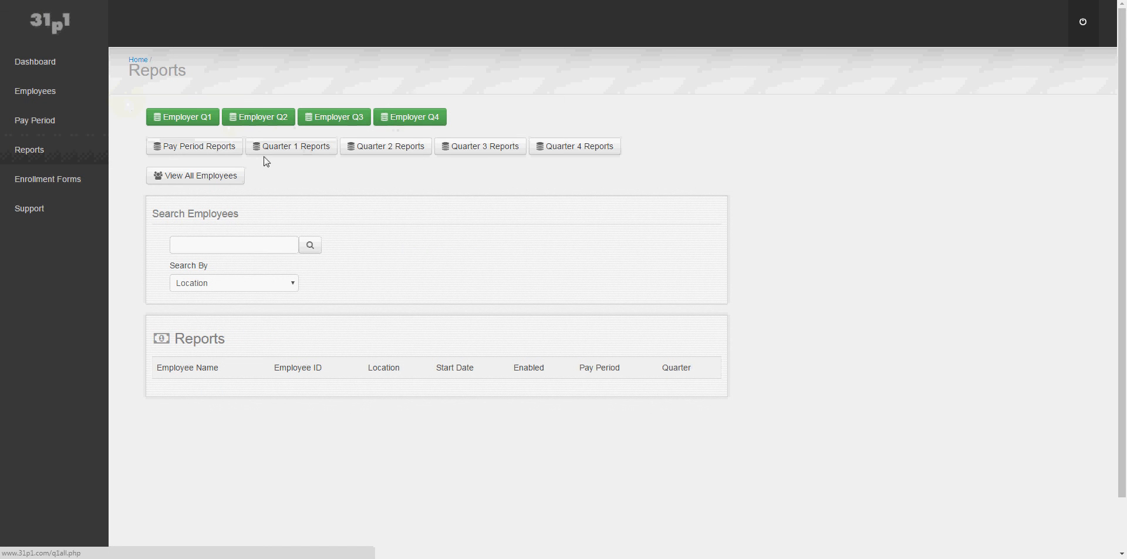
Step: Open the Quarter 1 Reports for all employees from the Reports page and check the statement's year choices
left_click(203, 120)
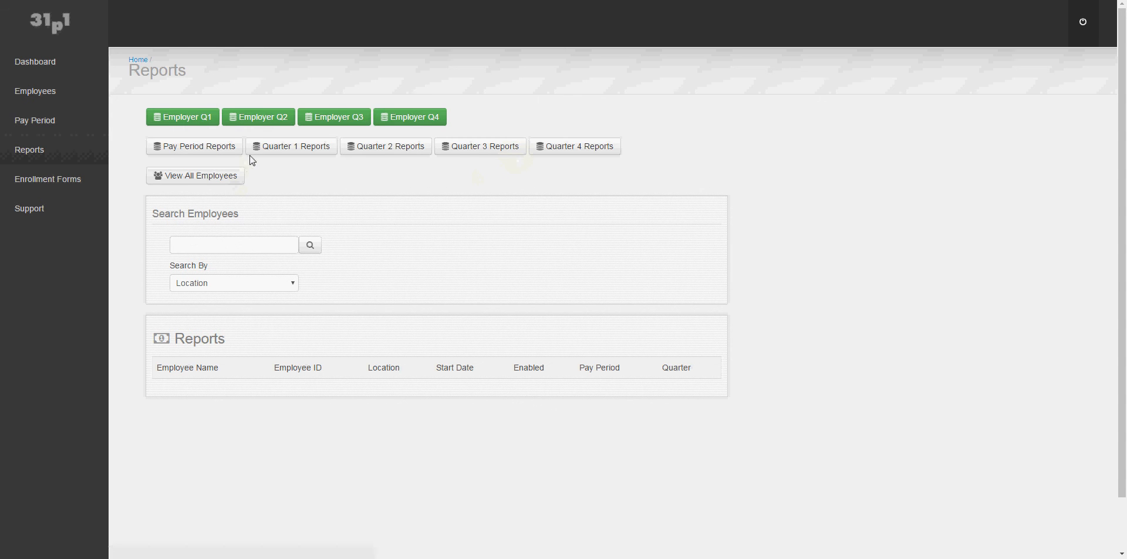
left_click(264, 149)
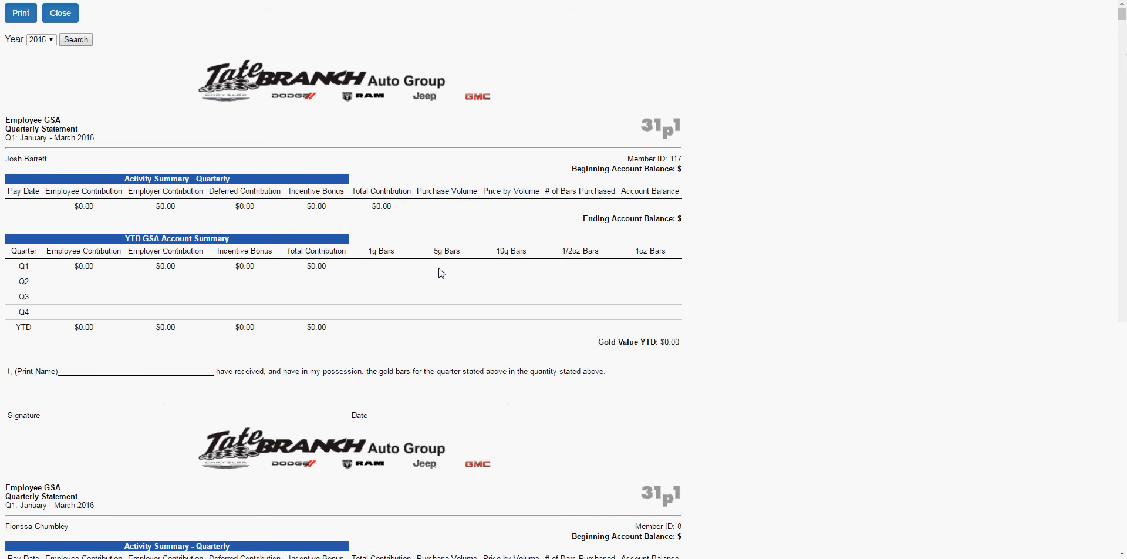
left_click(53, 38)
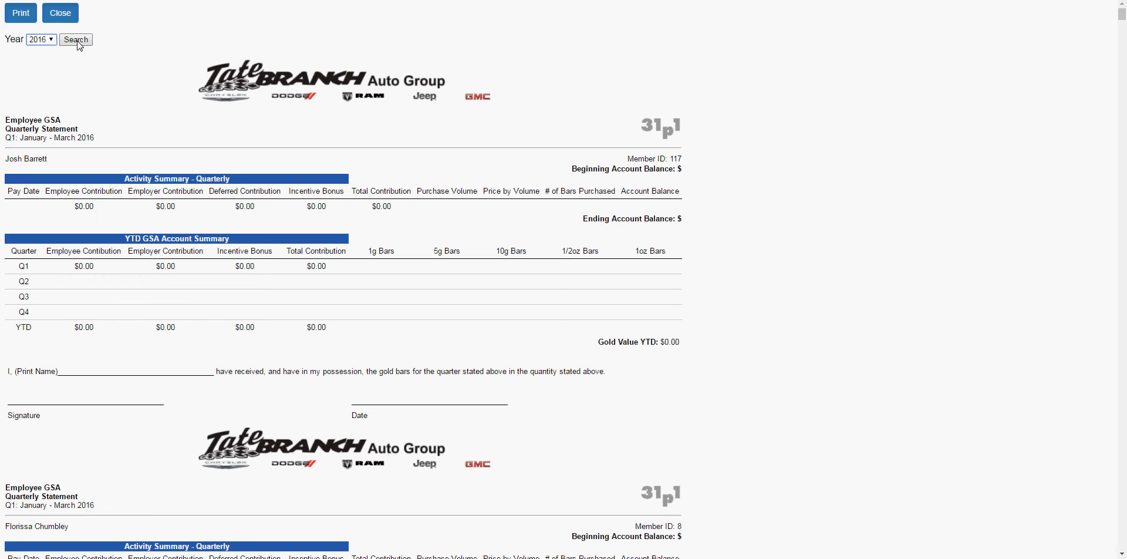
Step: Examine the employees' quarterly statements, including activity summary, YTD account summary and signature lines, and close the report
scroll(82, 107, "down", 1)
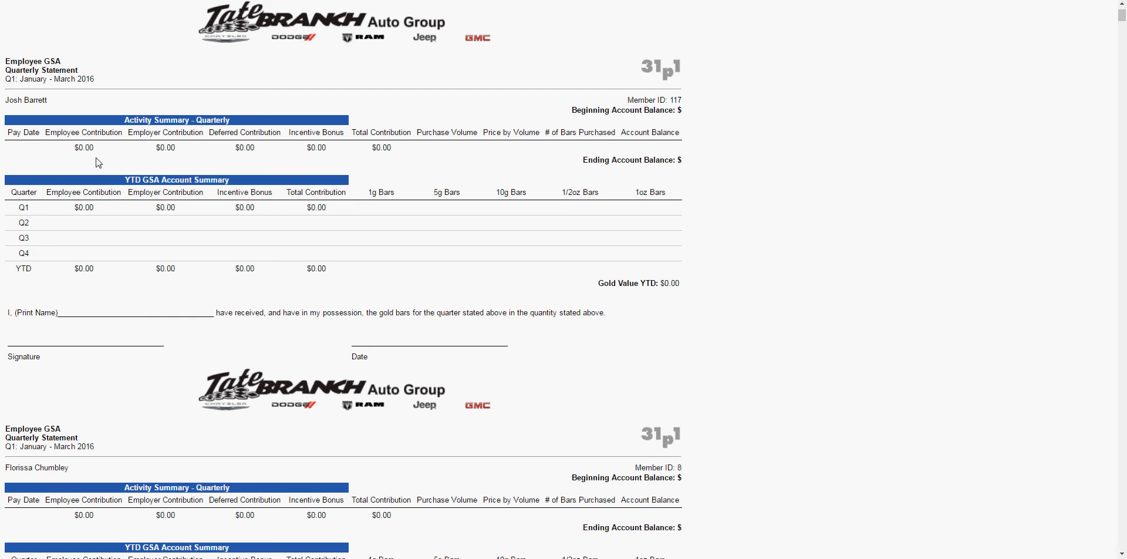
scroll(265, 275, "down", 6)
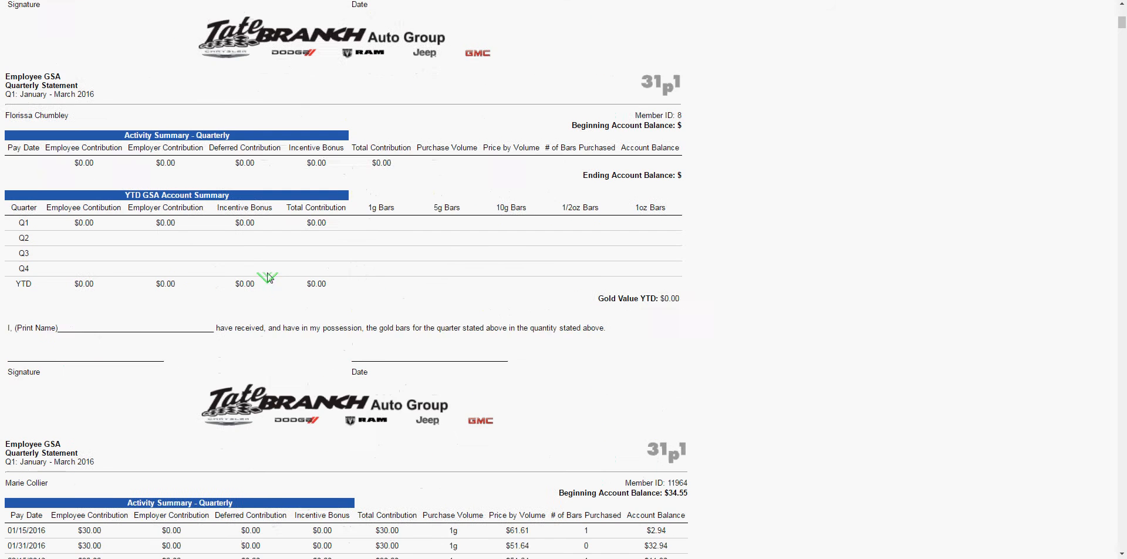
scroll(267, 276, "down", 8)
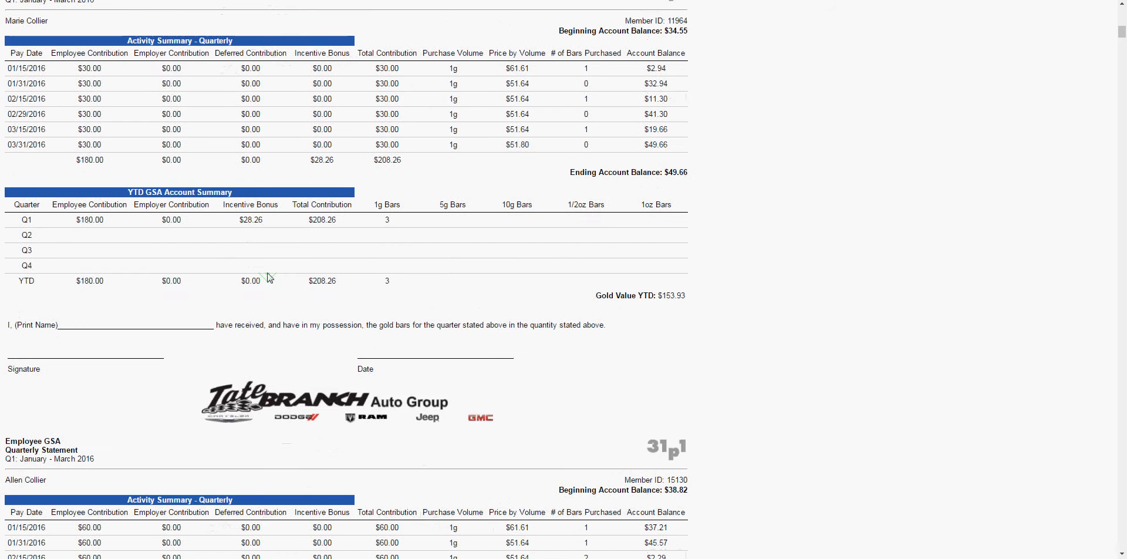
scroll(269, 278, "down", 1)
scroll(269, 278, "up", 1)
scroll(259, 270, "down", 1)
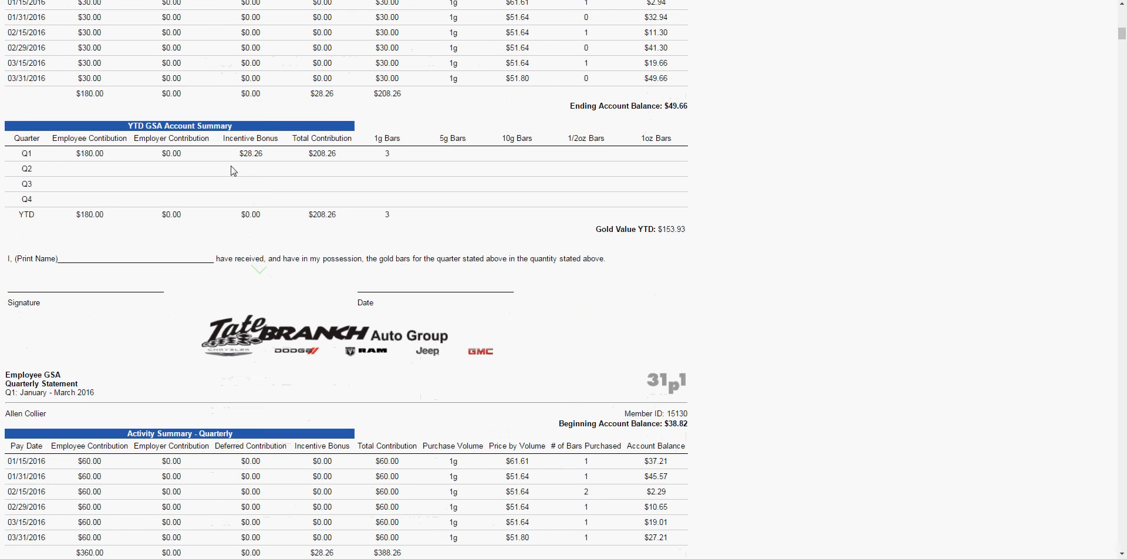
scroll(313, 186, "up", 1)
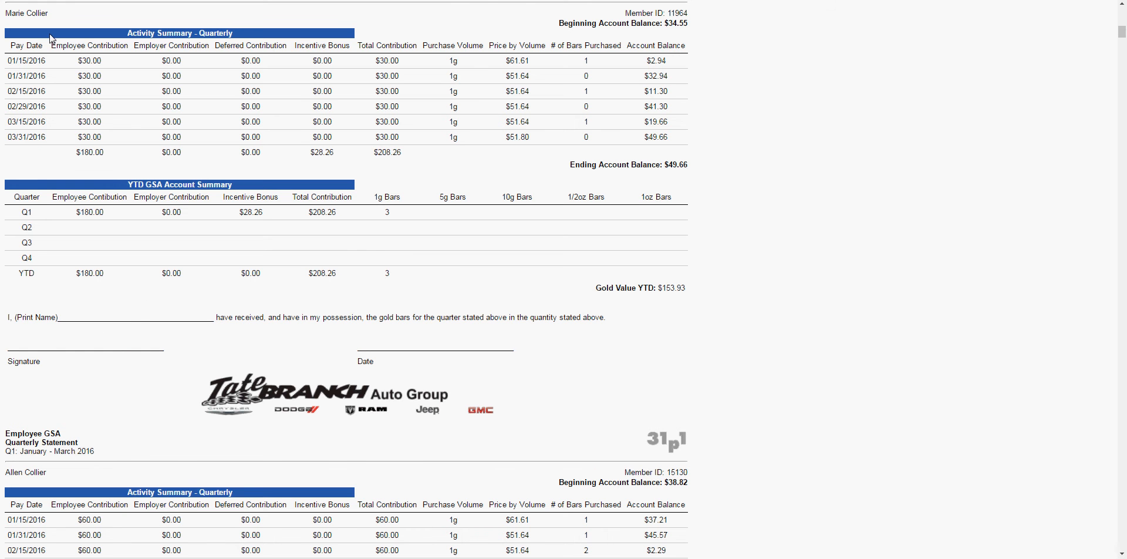
scroll(49, 39, "up", 10)
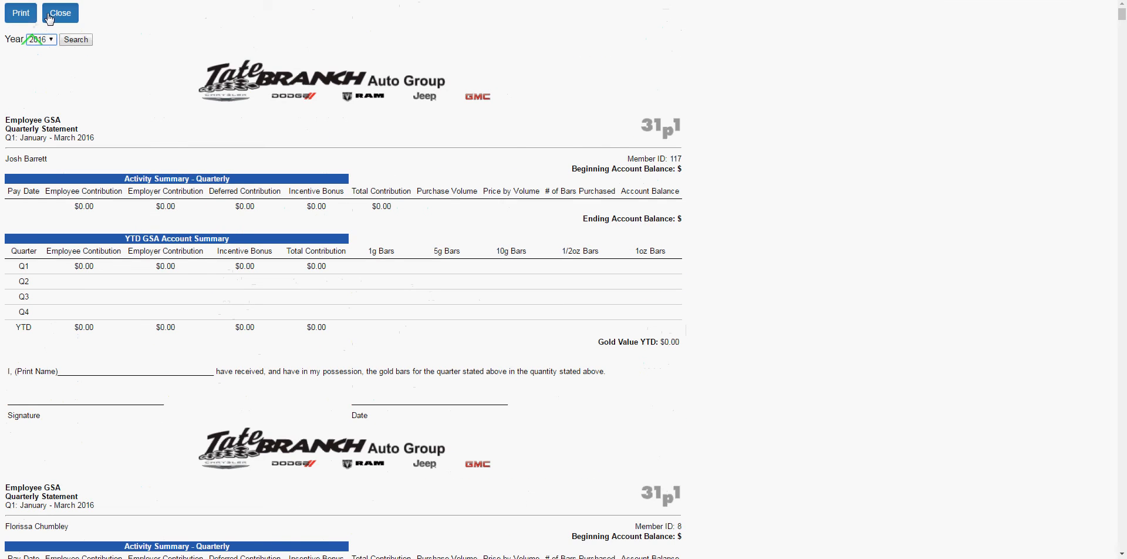
left_click(50, 17)
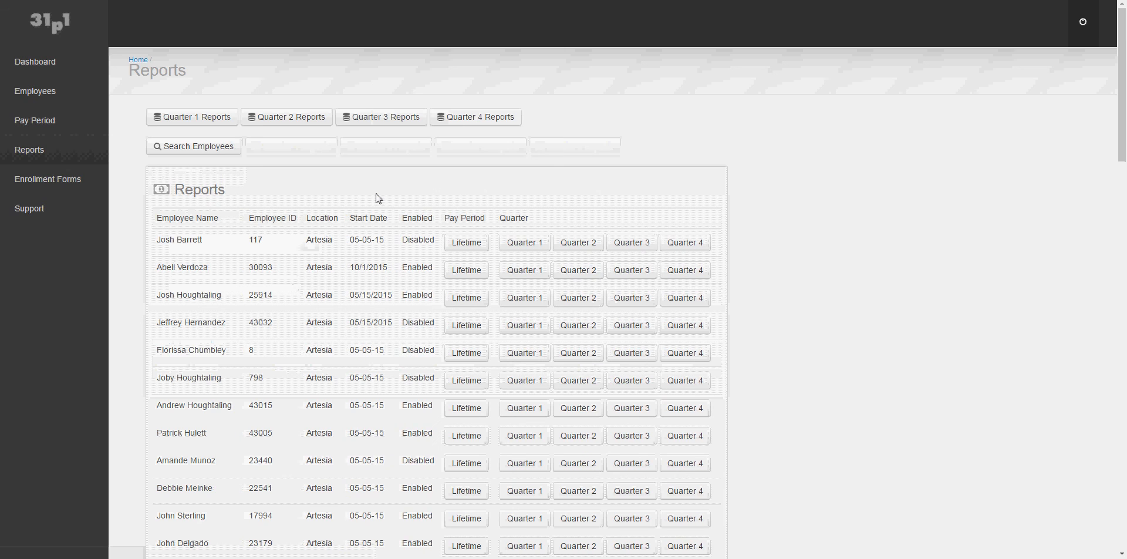
Step: Look over the full employee list with its Lifetime and quarterly report options, and return to the main Reports page
scroll(378, 197, "down", 4)
scroll(374, 196, "up", 2)
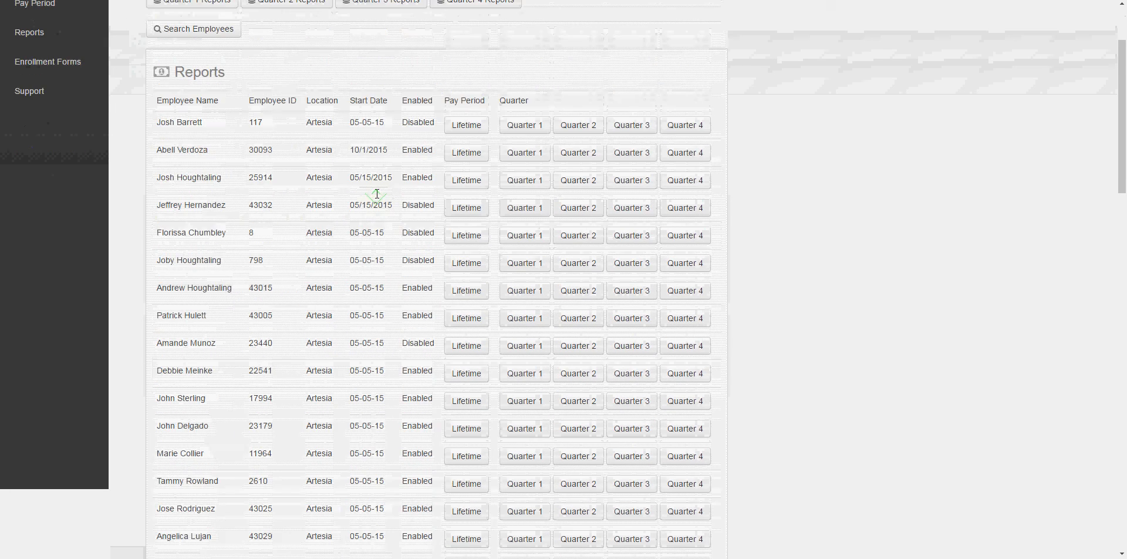
scroll(376, 194, "up", 2)
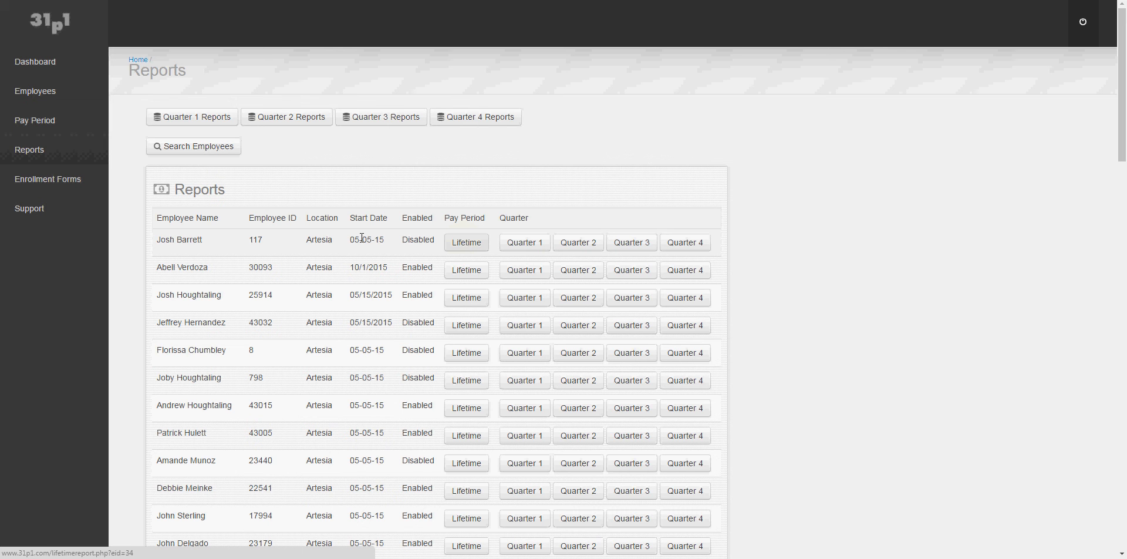
left_click(41, 152)
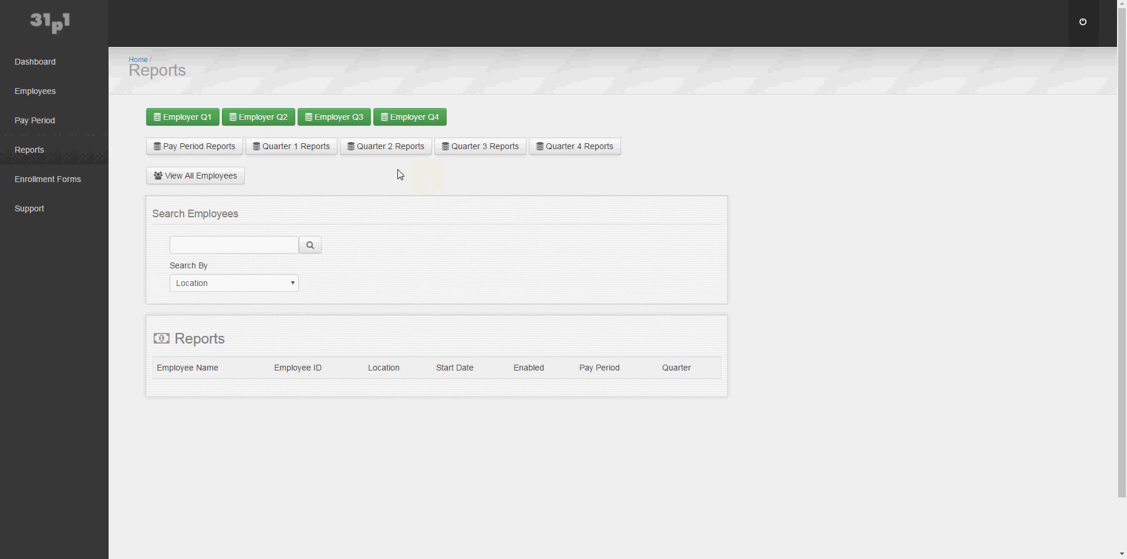
Step: View the Support page's contact form with its name, email and message fields, and return to the Dashboard
left_click(287, 153)
left_click(35, 209)
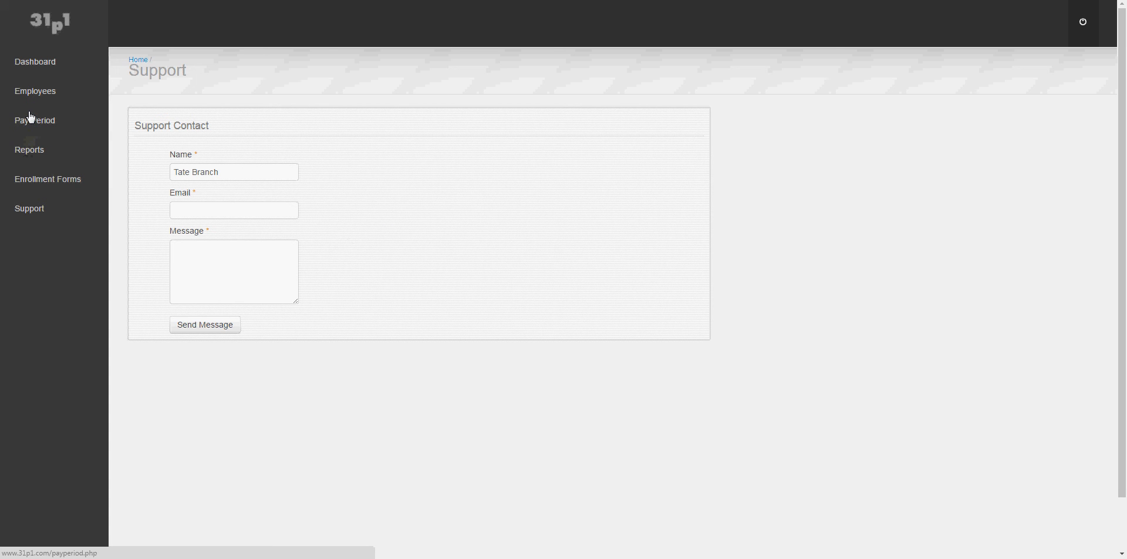
left_click(32, 65)
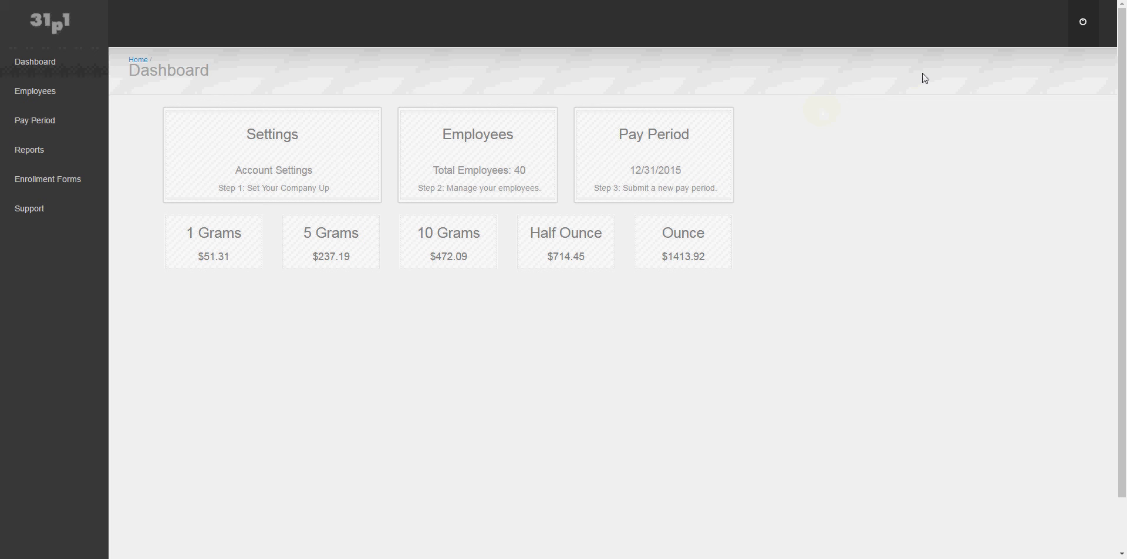
Step: Log out of the employer portal and confirm the logout
left_click(1083, 22)
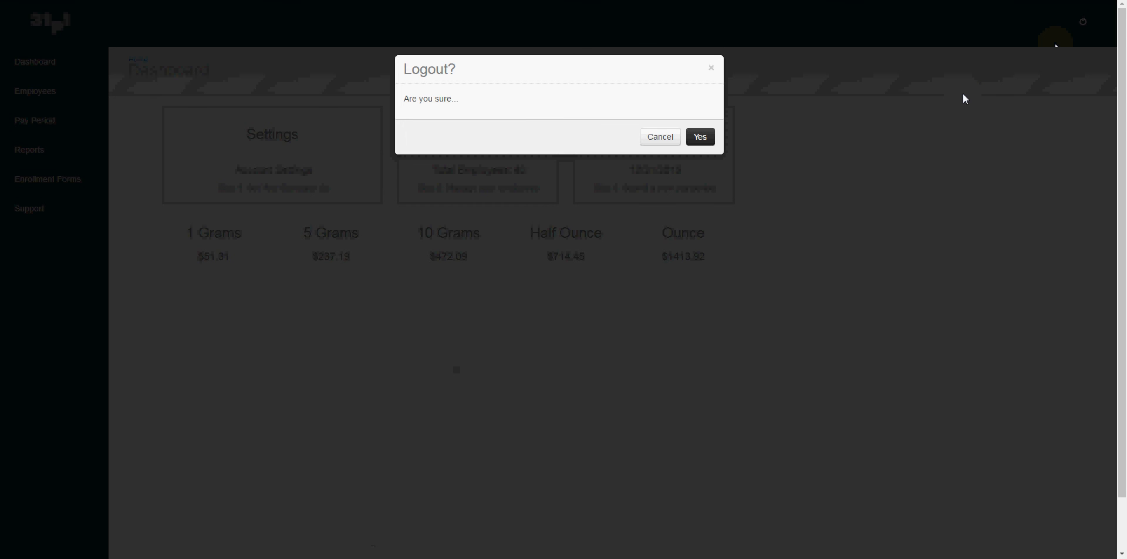
left_click(695, 140)
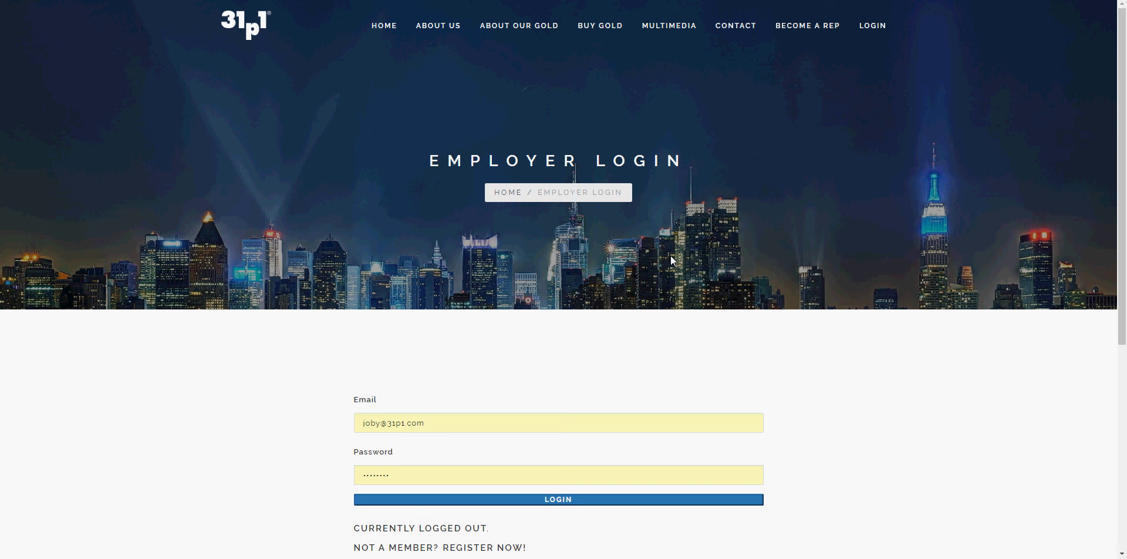
mouse_move(867, 32)
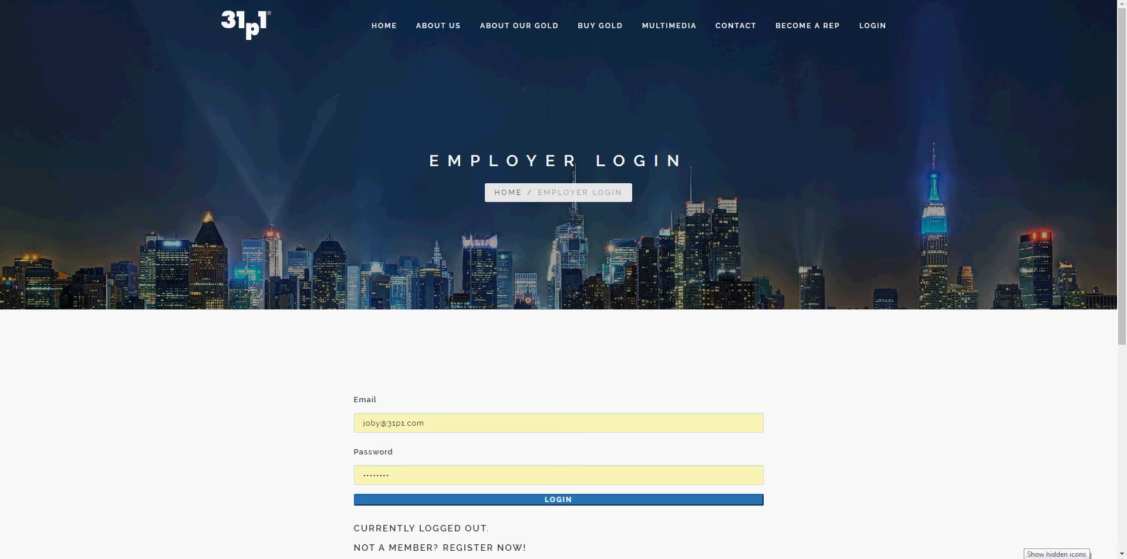
left_click(1025, 558)
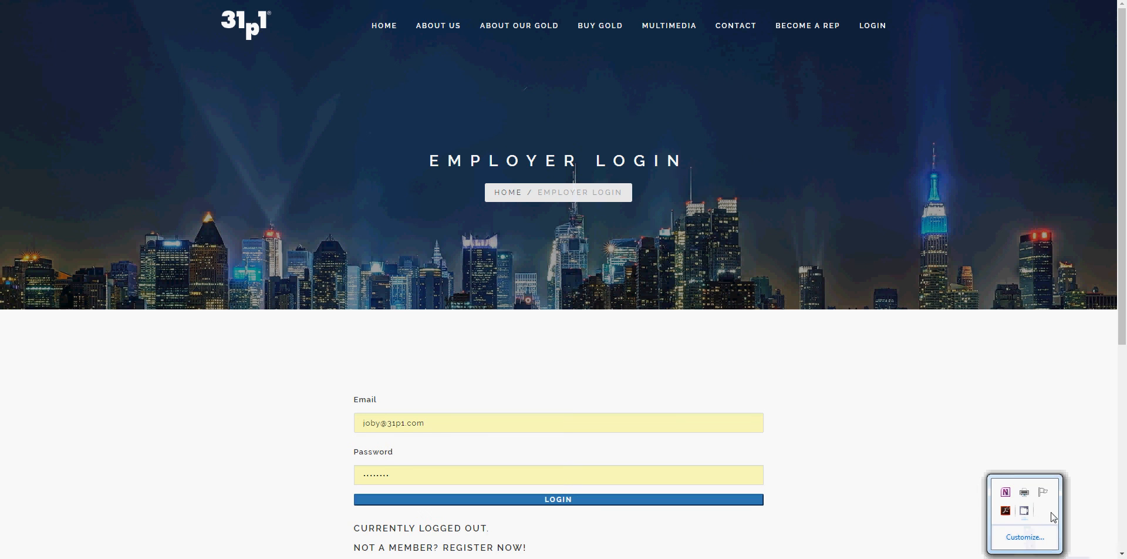
right_click(1024, 513)
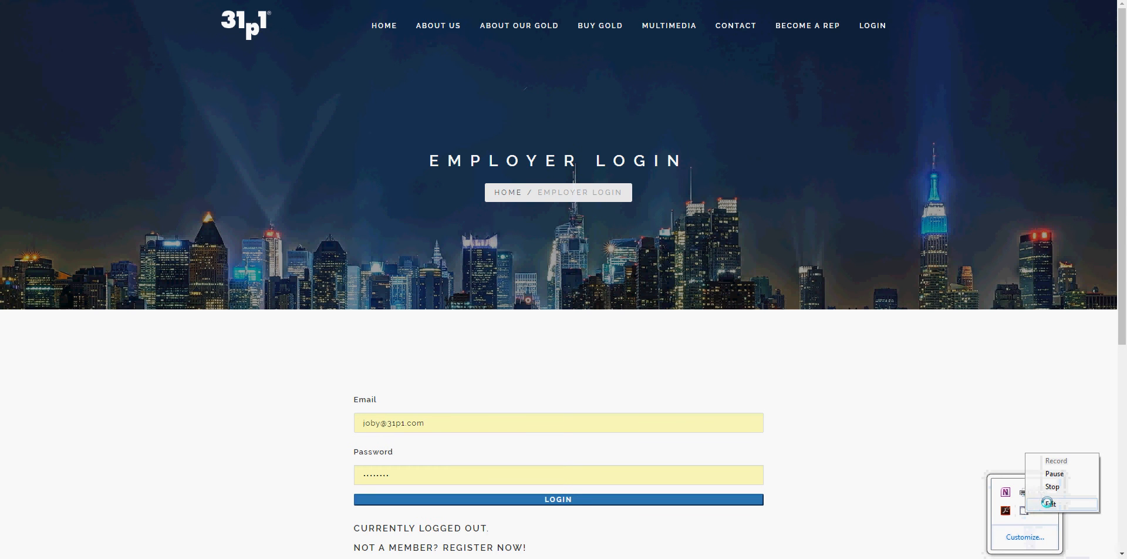